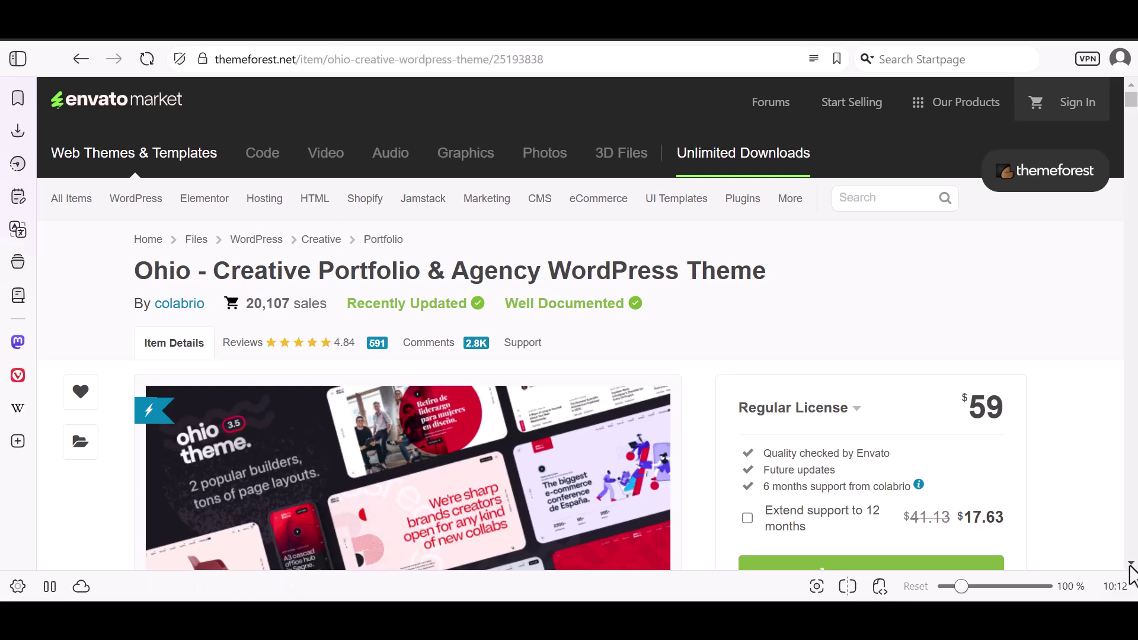
# - Examine the Ohio theme's ThemeForest page, including its price, bundled plugins, page builders, demo templates and demo installation section
pyautogui.scroll(-5, 1131, 574)
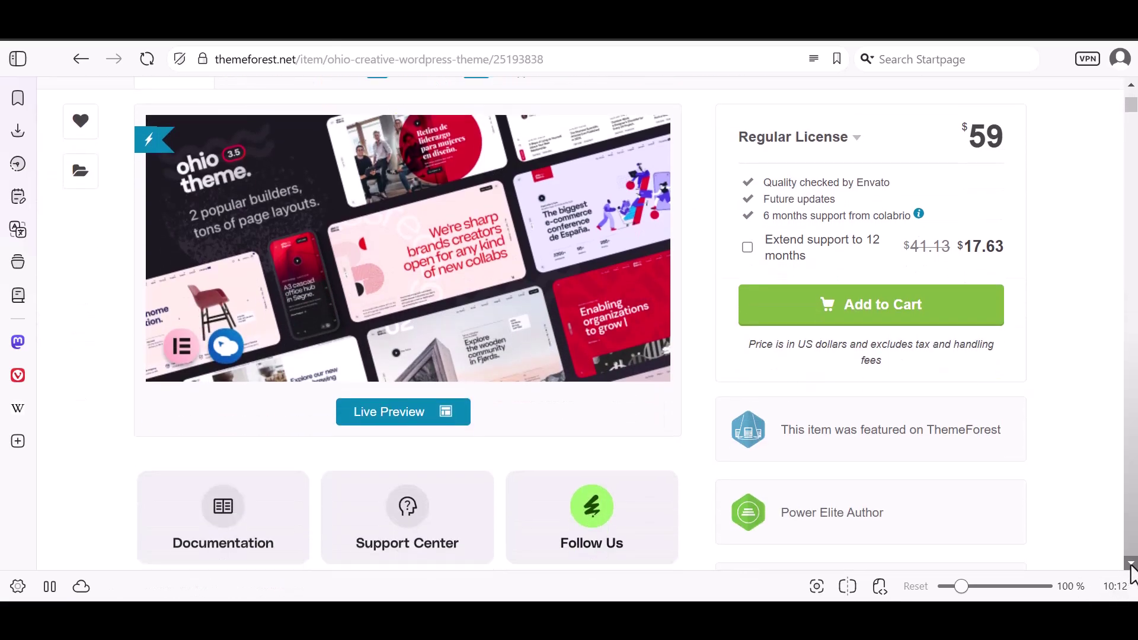
pyautogui.scroll(-10, 1131, 574)
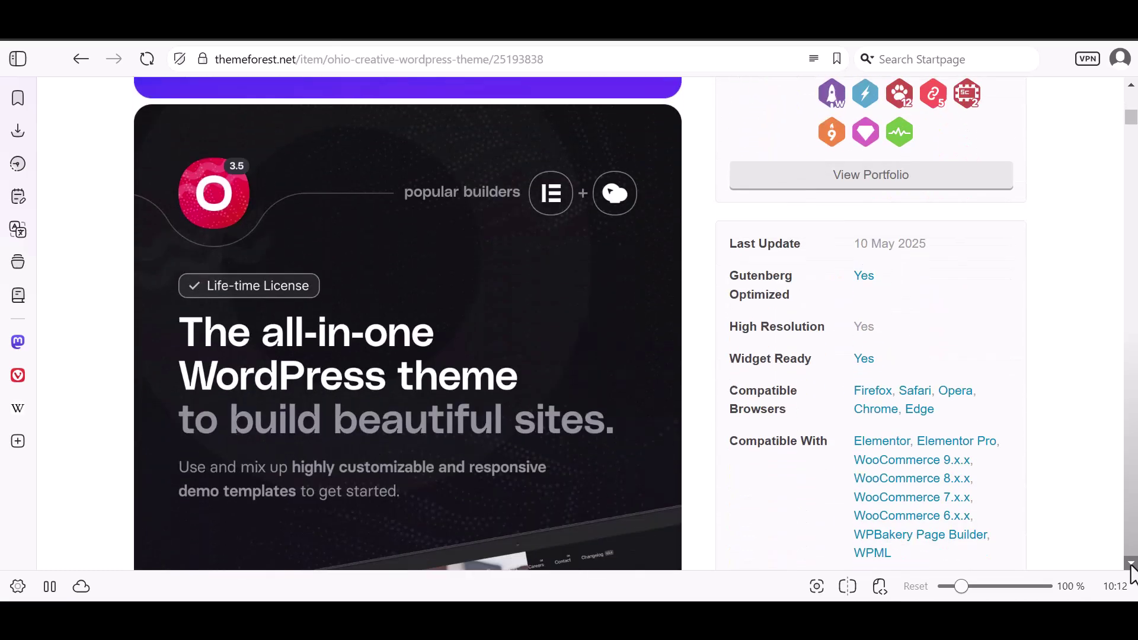
pyautogui.scroll(-10, 1131, 573)
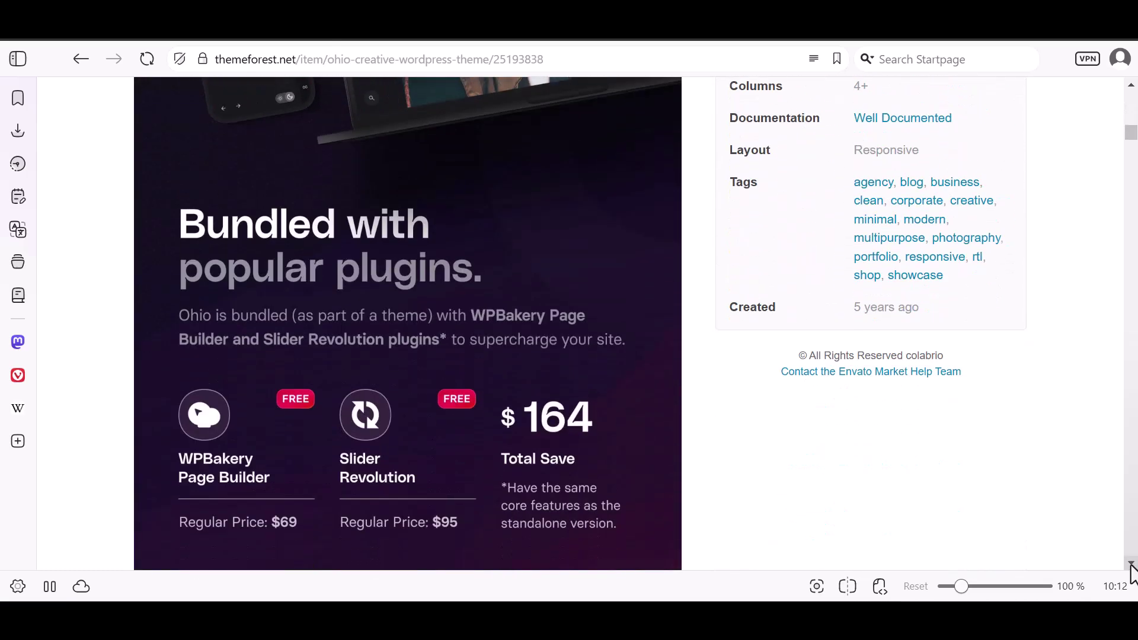
pyautogui.scroll(-5, 1131, 574)
pyautogui.scroll(-17, 1131, 574)
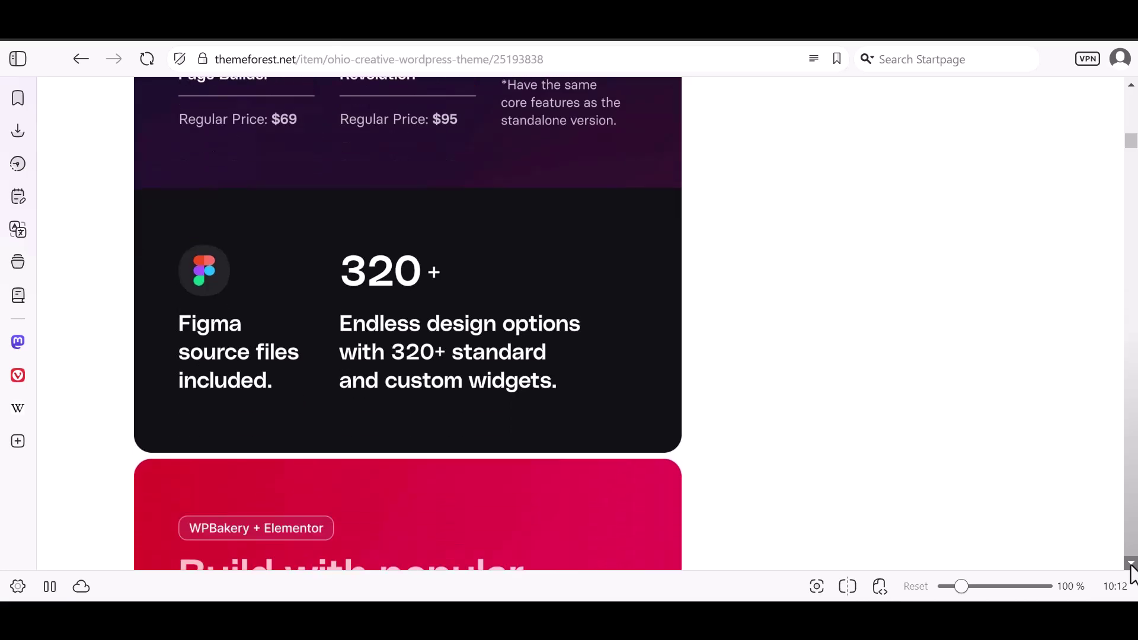
pyautogui.scroll(-13, 1131, 574)
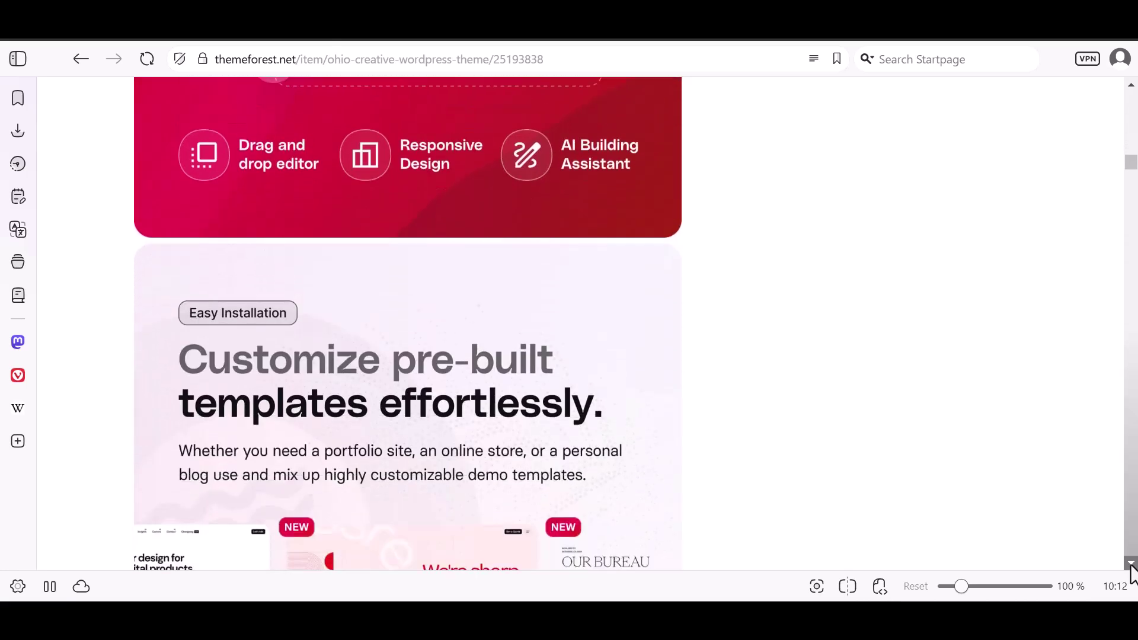
pyautogui.scroll(-13, 1130, 574)
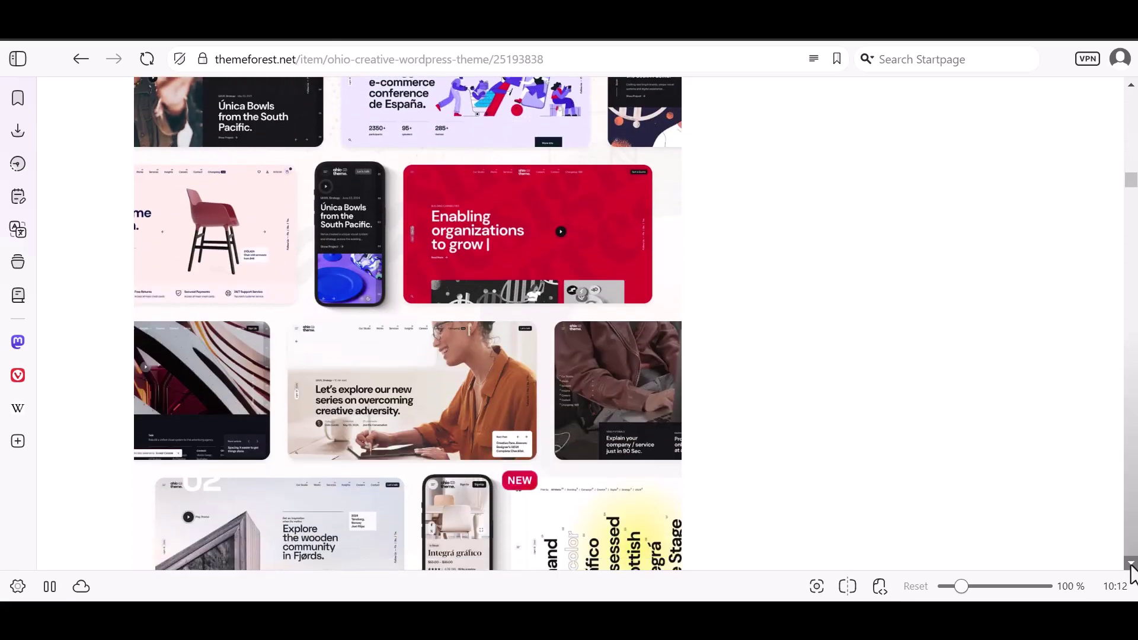
pyautogui.scroll(-13, 1130, 574)
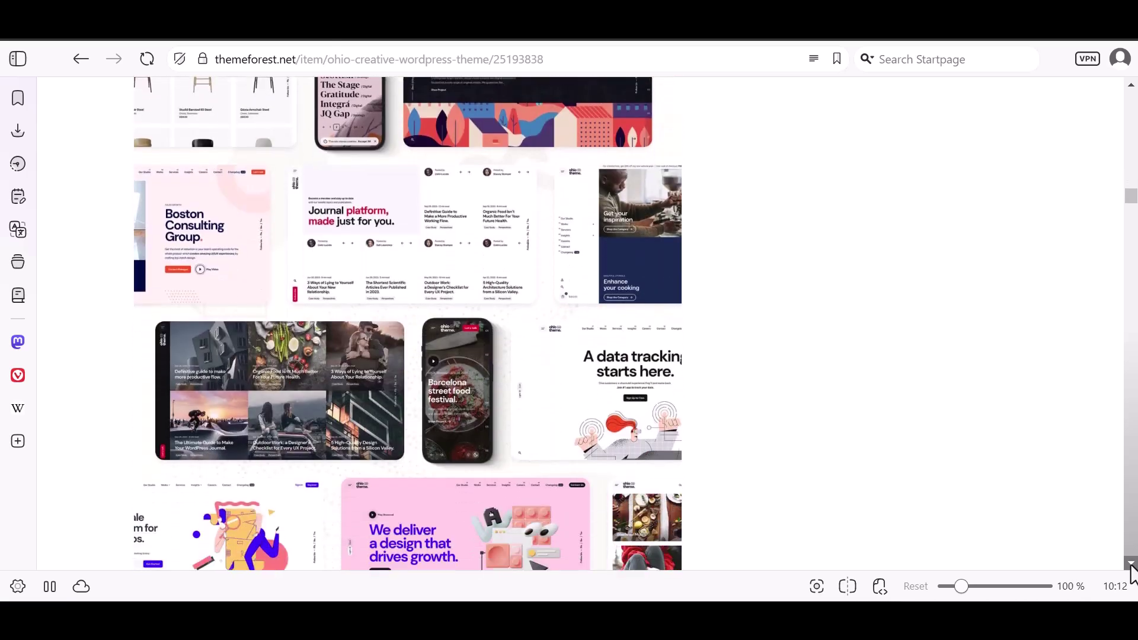
pyautogui.scroll(-16, 1130, 574)
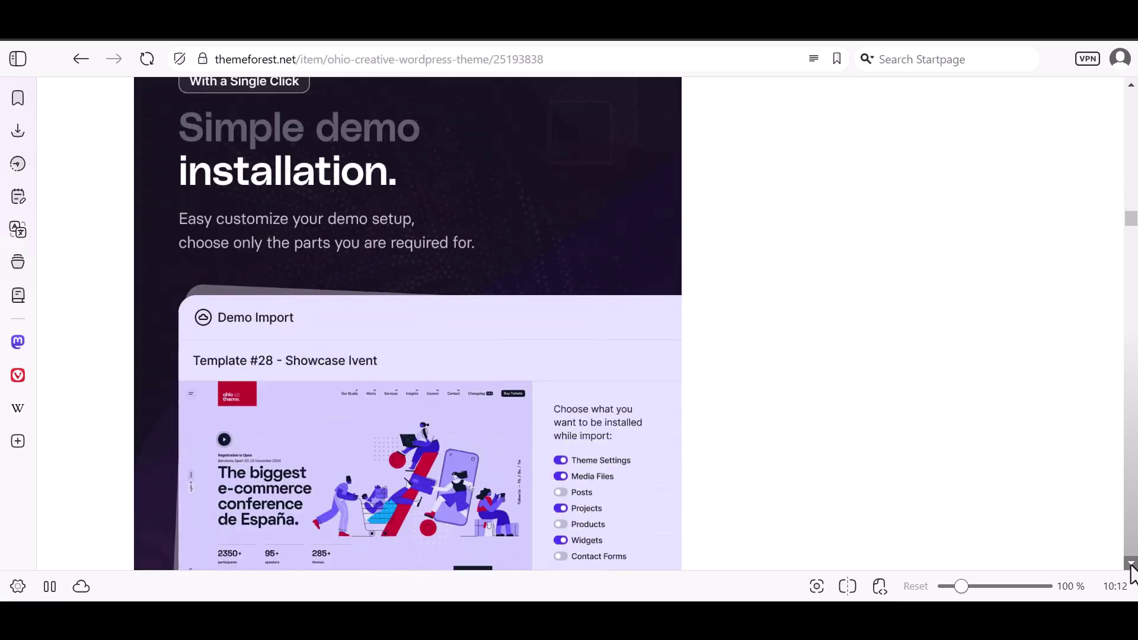
pyautogui.scroll(-14, 1130, 574)
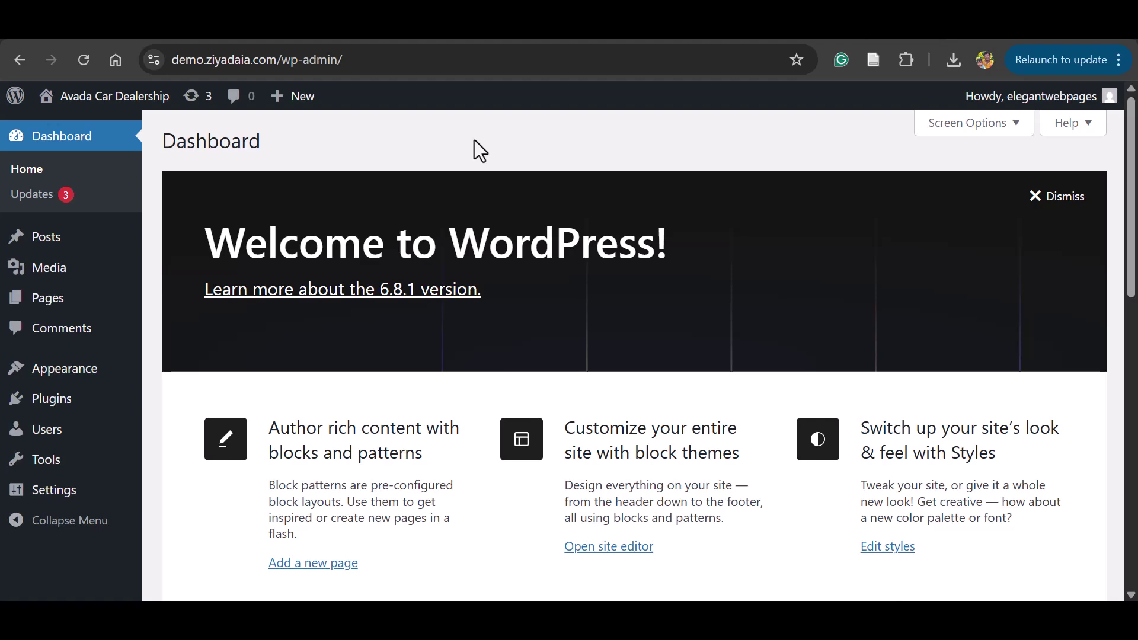
# - Switch to the WordPress admin dashboard and open the form for uploading a new theme
pyautogui.moveTo(26, 377)
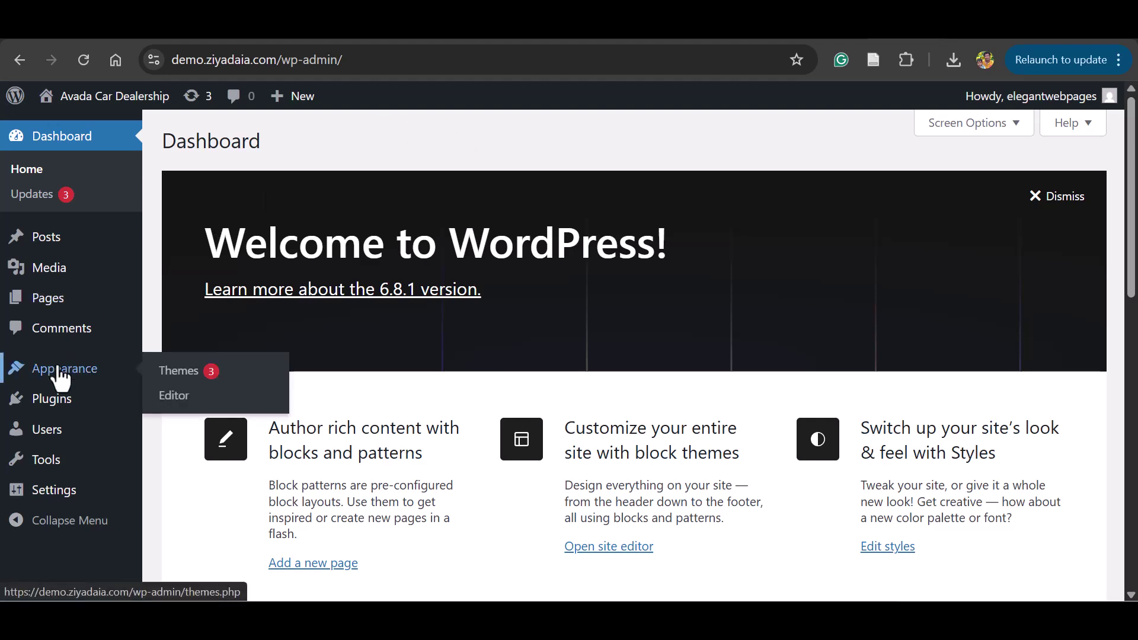
pyautogui.click(168, 371)
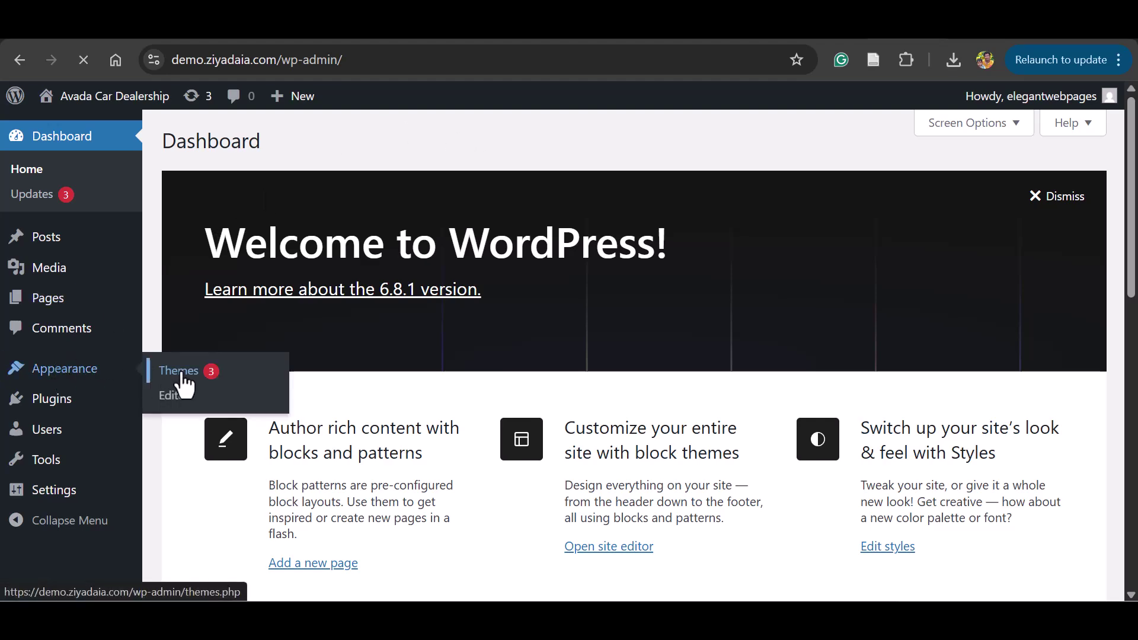
pyautogui.click(327, 146)
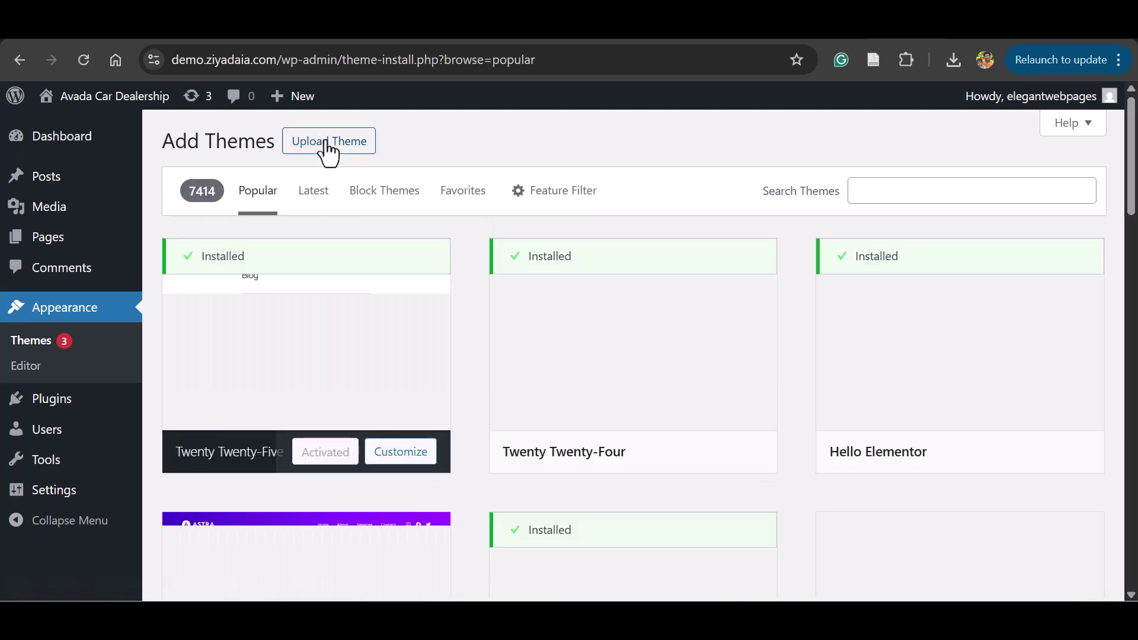
pyautogui.click(325, 148)
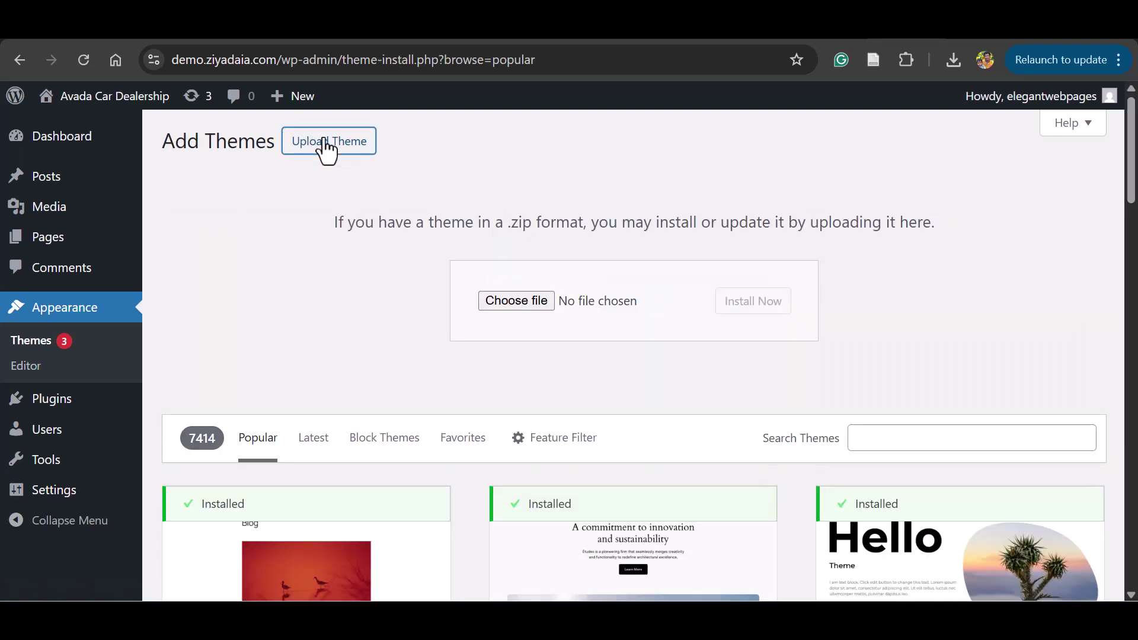
# - Install the theme from the ohio.zip file and activate it
pyautogui.click(496, 301)
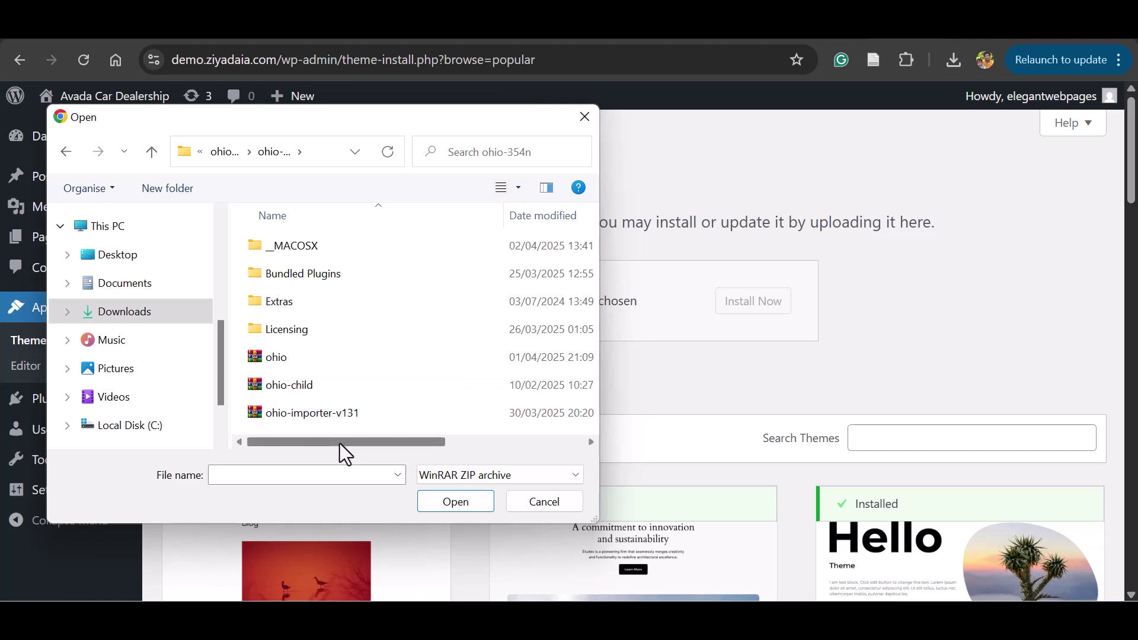
pyautogui.moveTo(339, 444); pyautogui.dragTo(290, 454)
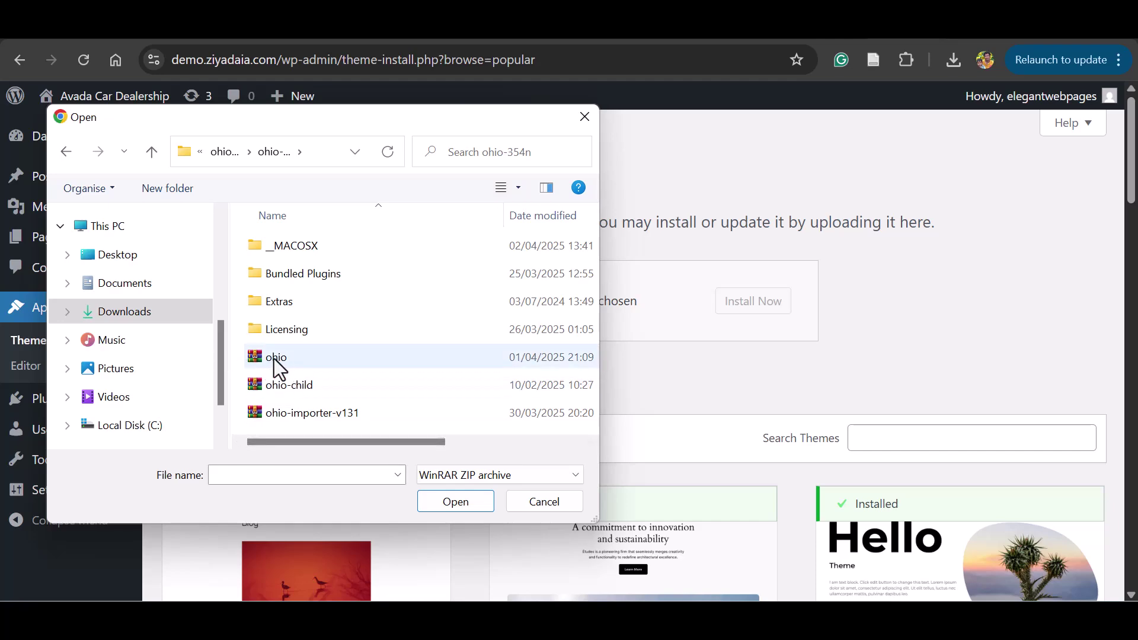
pyautogui.click(297, 361)
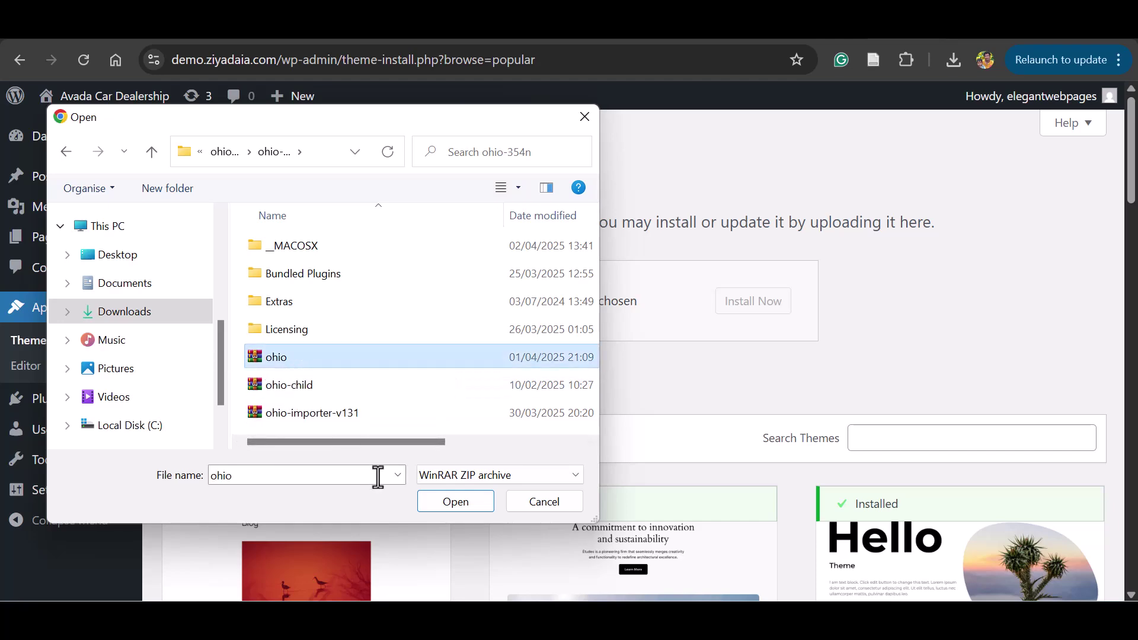
pyautogui.click(438, 506)
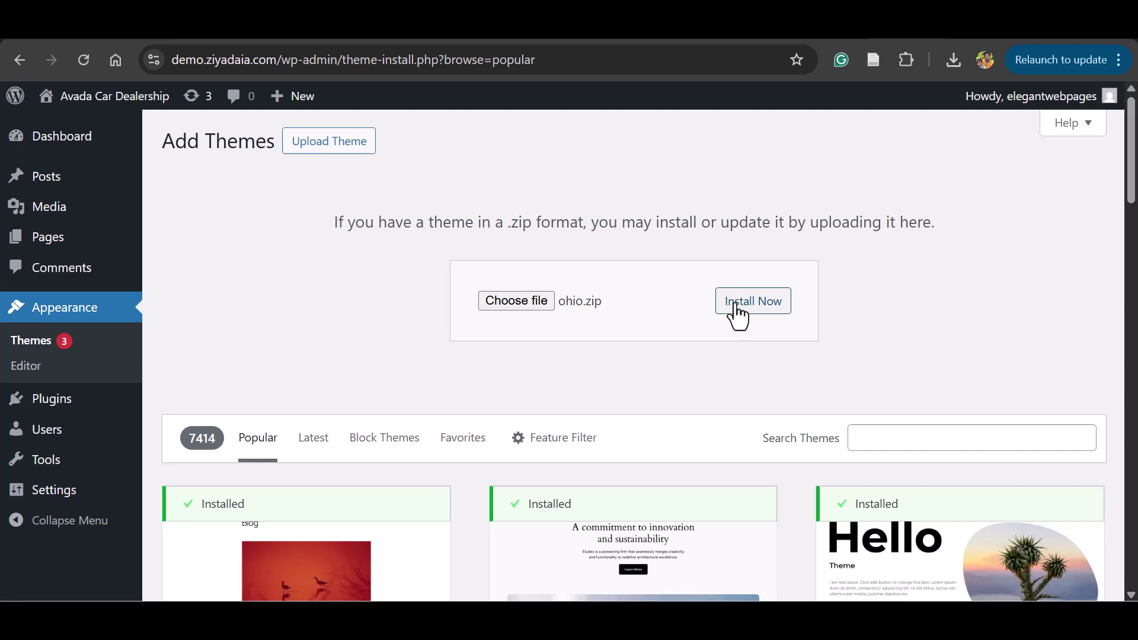
pyautogui.click(735, 306)
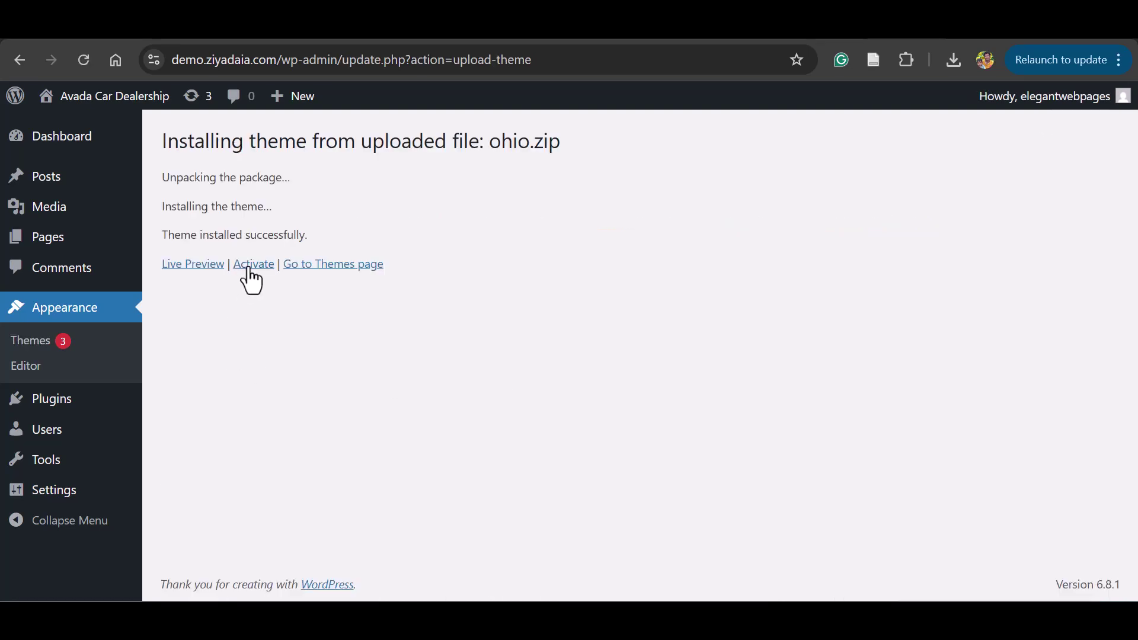
pyautogui.click(250, 268)
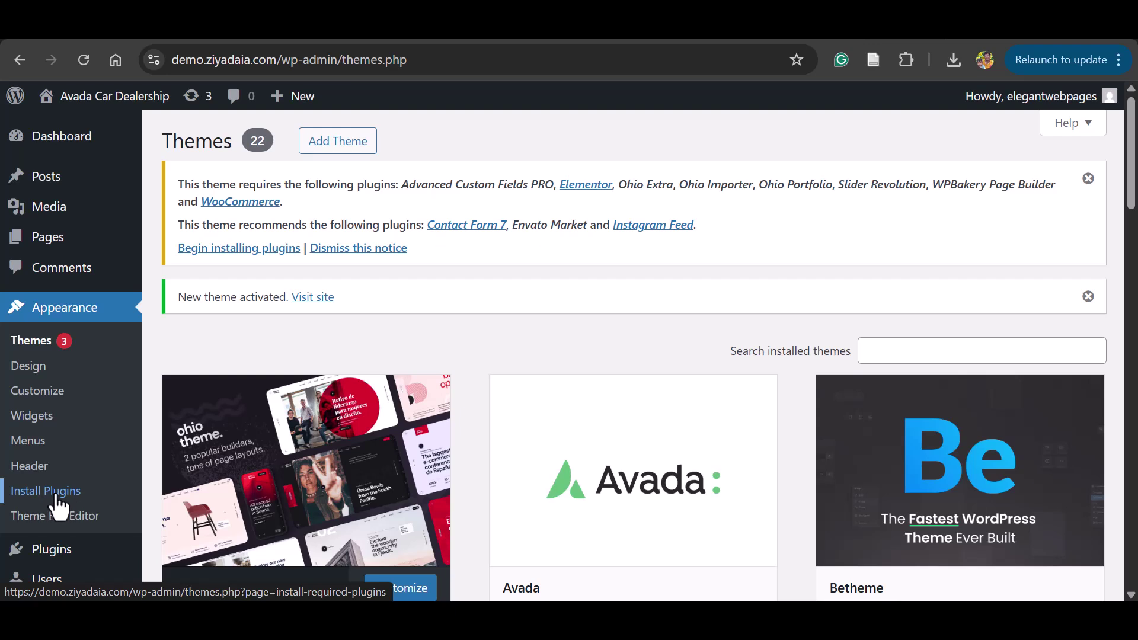
# - Open the theme's required plugins installer and bulk-install all the listed plugins
pyautogui.click(232, 250)
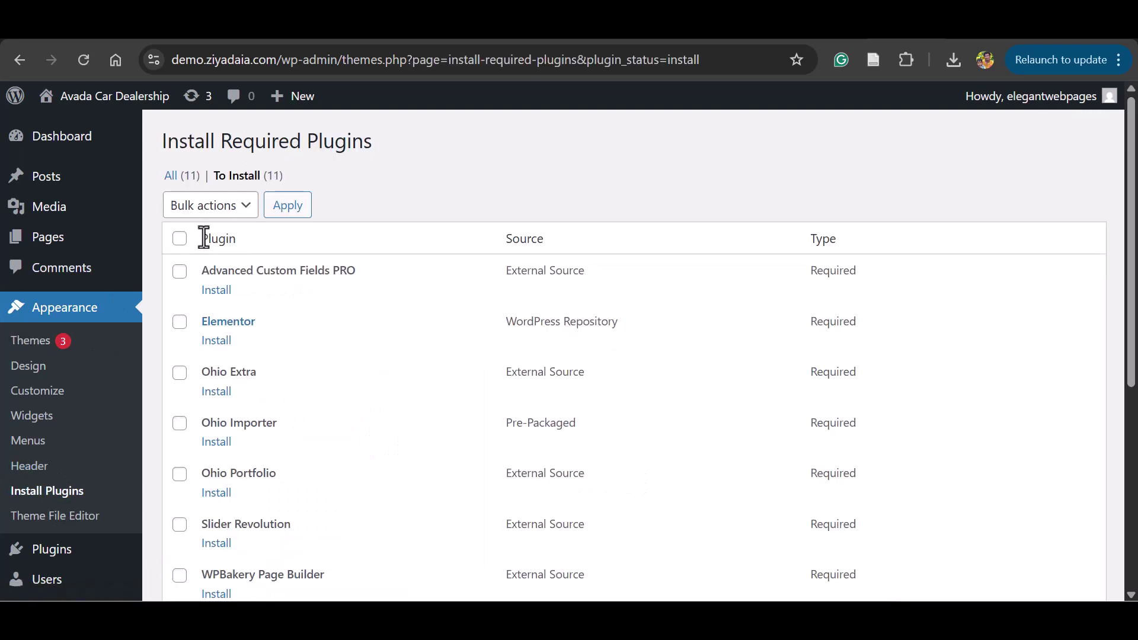
pyautogui.click(180, 240)
pyautogui.click(205, 205)
pyautogui.click(189, 256)
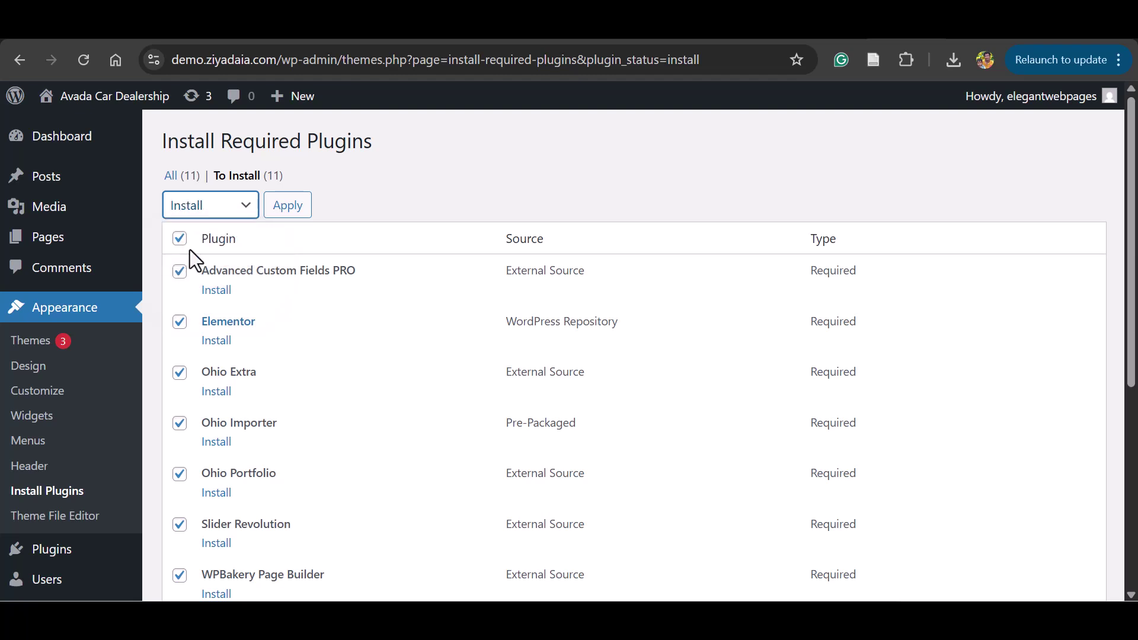
pyautogui.click(286, 212)
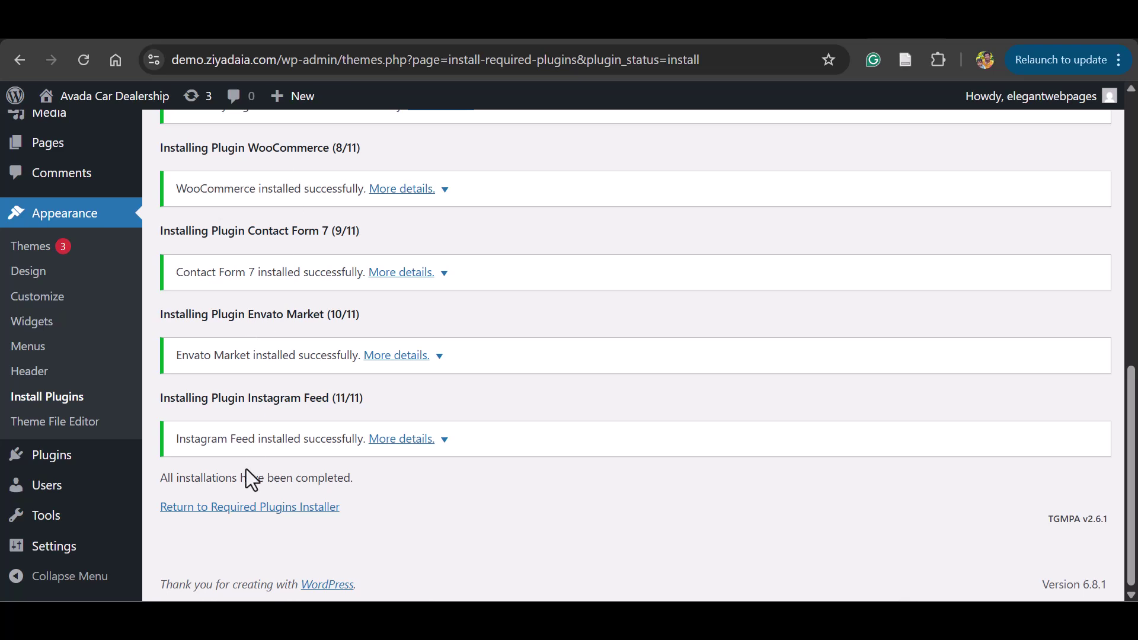
# - Return to the required plugins list and bulk-activate all the installed plugins
pyautogui.click(219, 508)
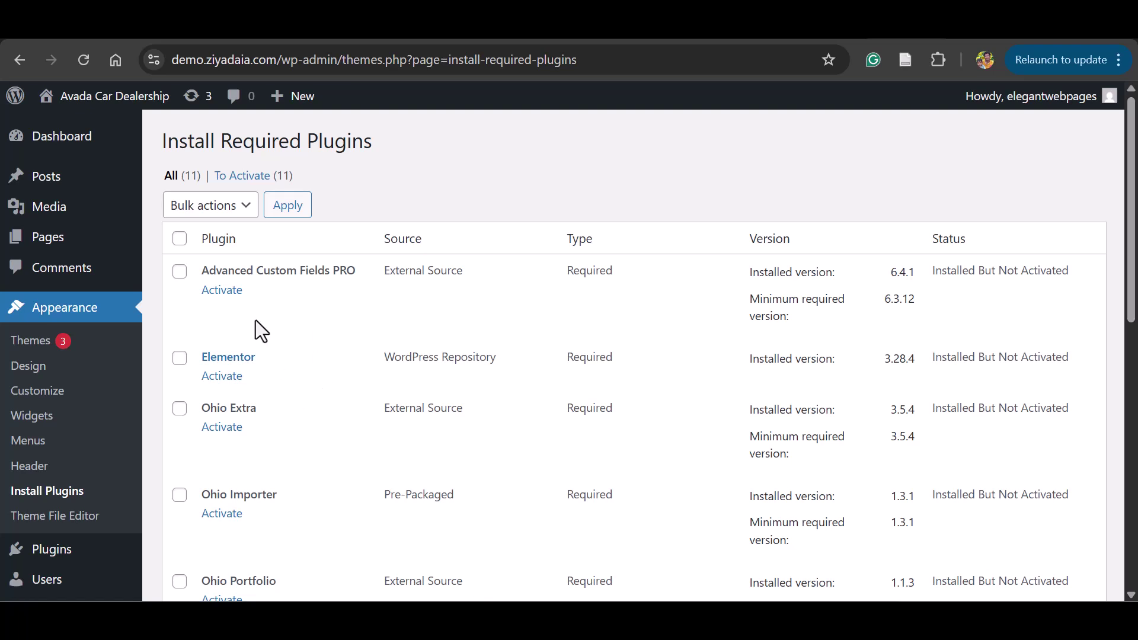
pyautogui.click(180, 239)
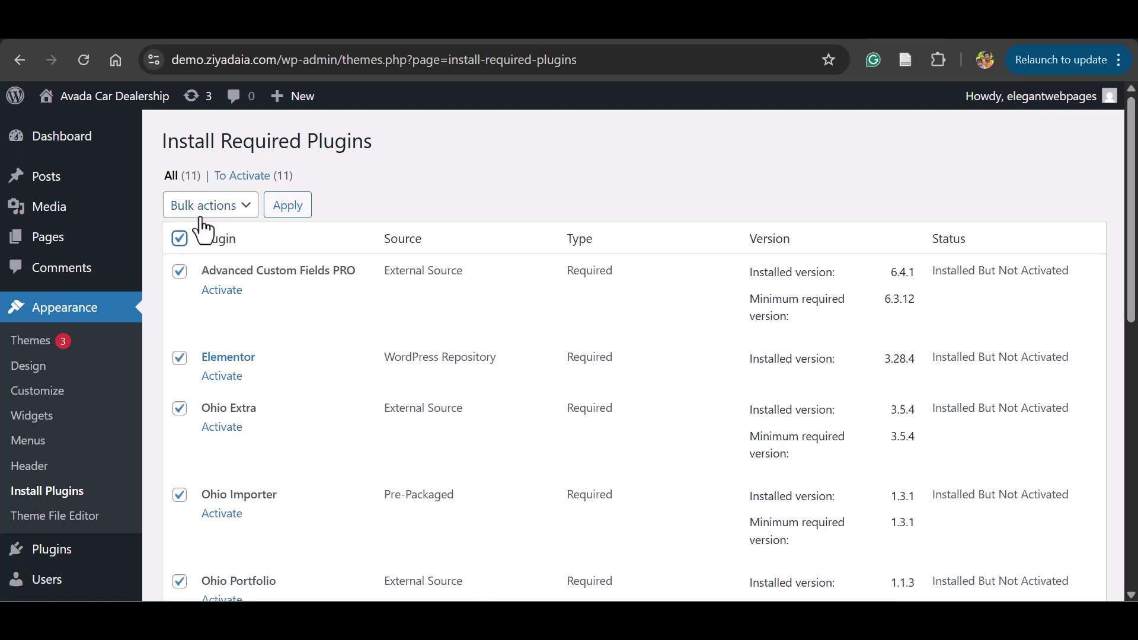
pyautogui.click(201, 217)
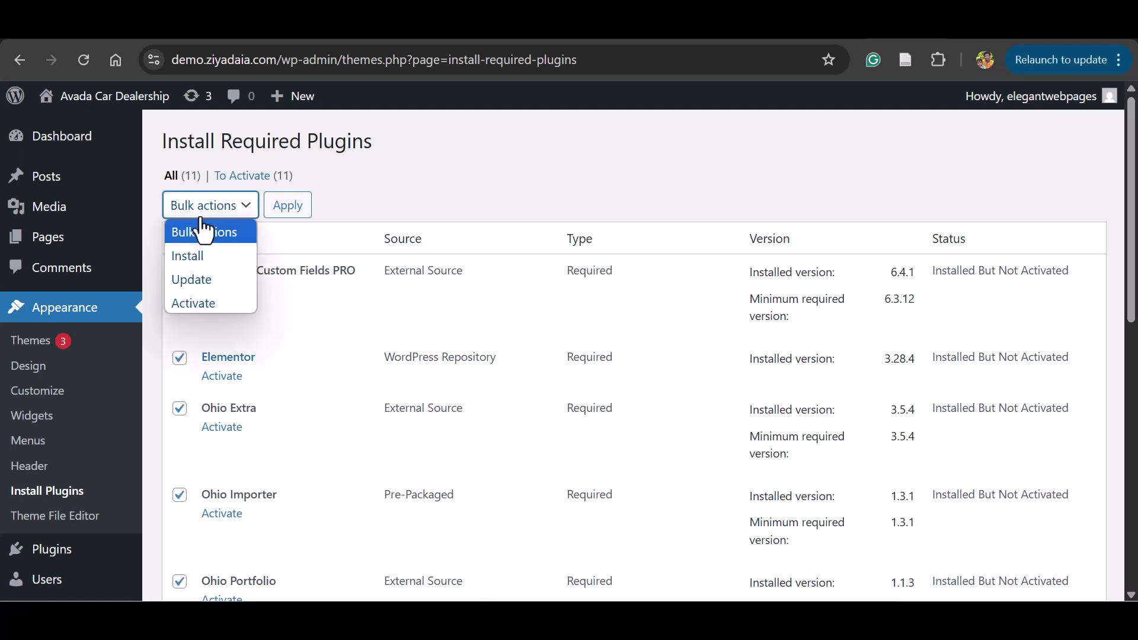
pyautogui.click(196, 302)
pyautogui.click(285, 213)
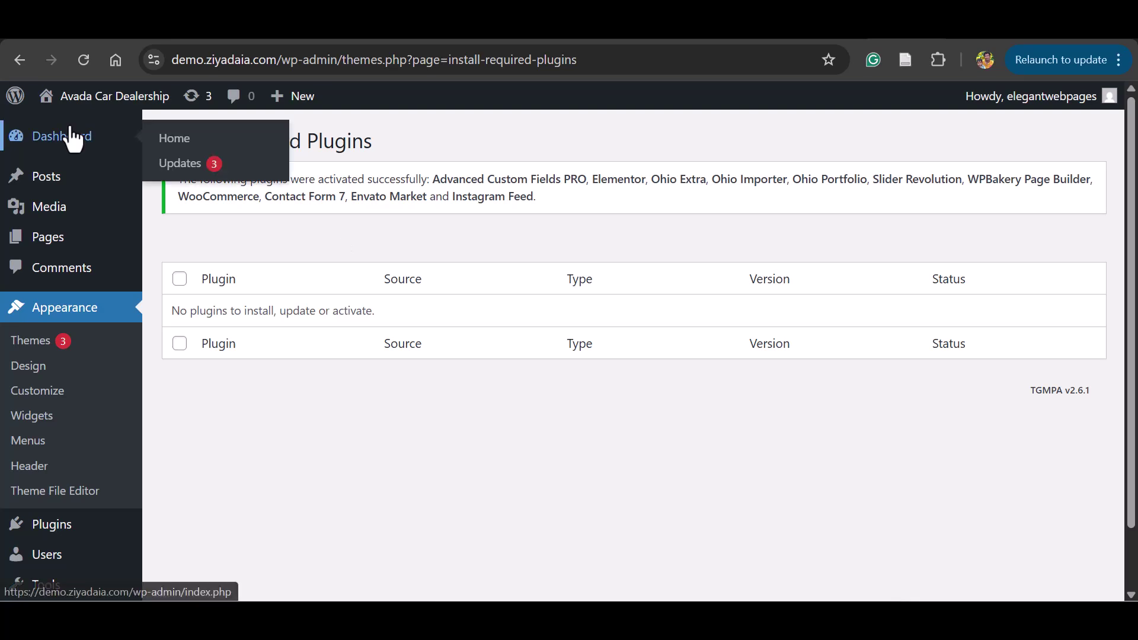
# - Reload the admin, open the Ohio theme's Demo Import page and browse the available demo templates
pyautogui.click(83, 60)
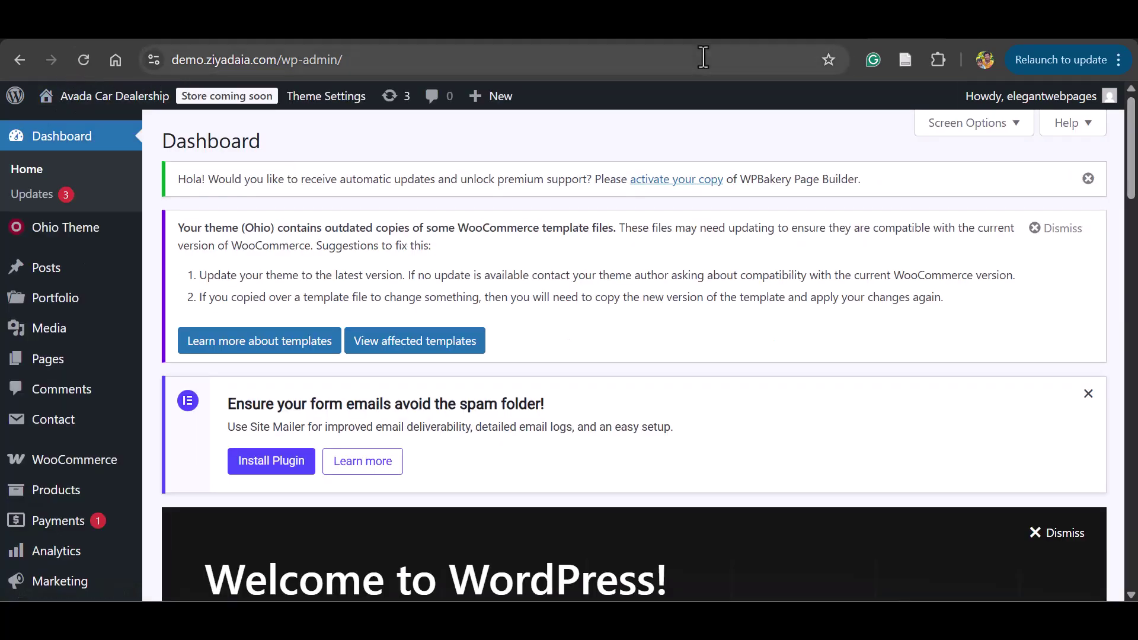
pyautogui.moveTo(18, 234)
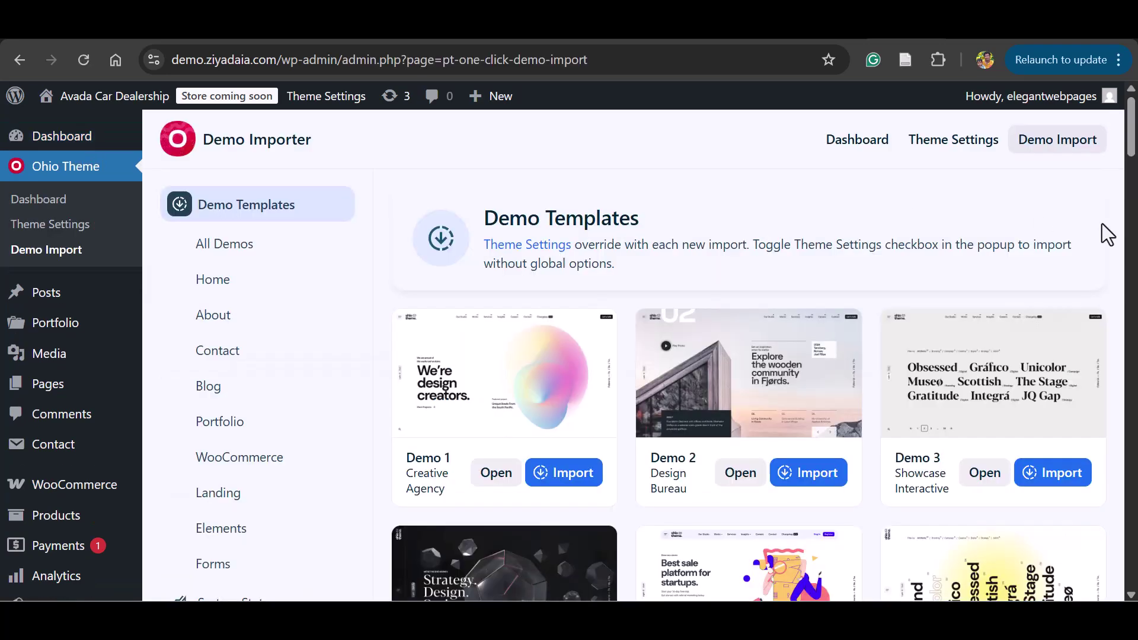
pyautogui.scroll(-6, 747, 355)
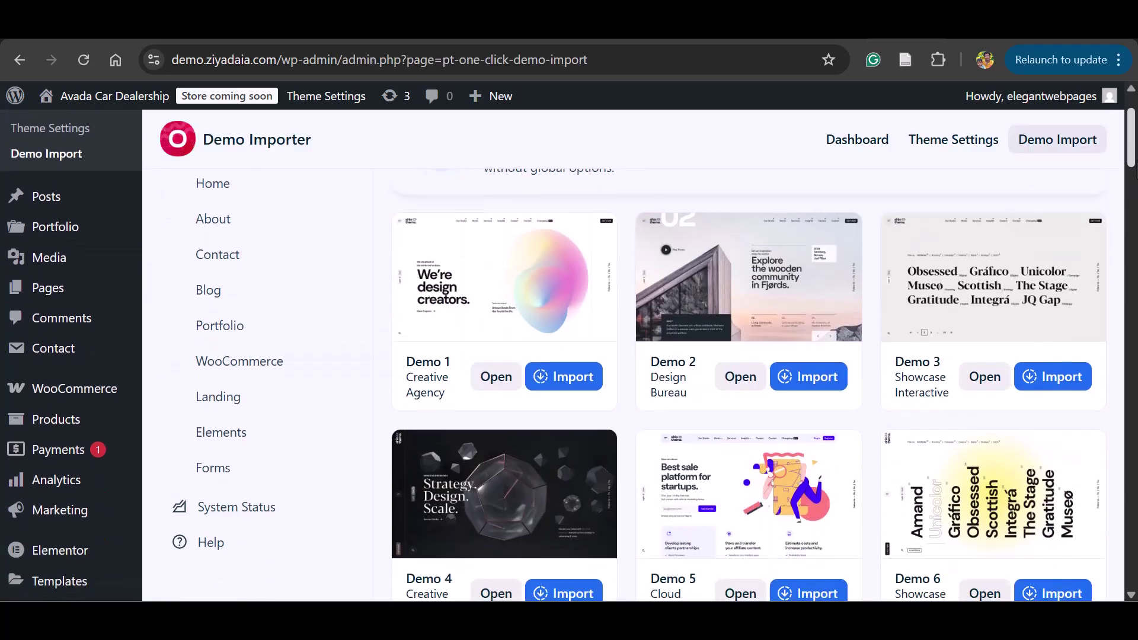
pyautogui.scroll(-20, 920, 390)
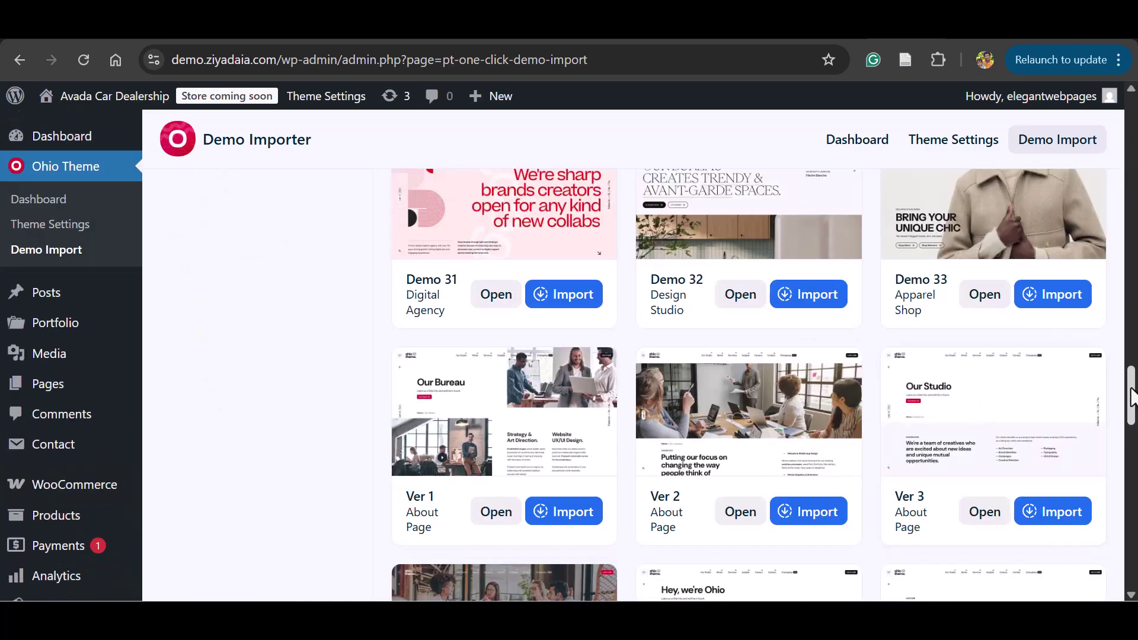
pyautogui.moveTo(1129, 394); pyautogui.dragTo(1132, 89)
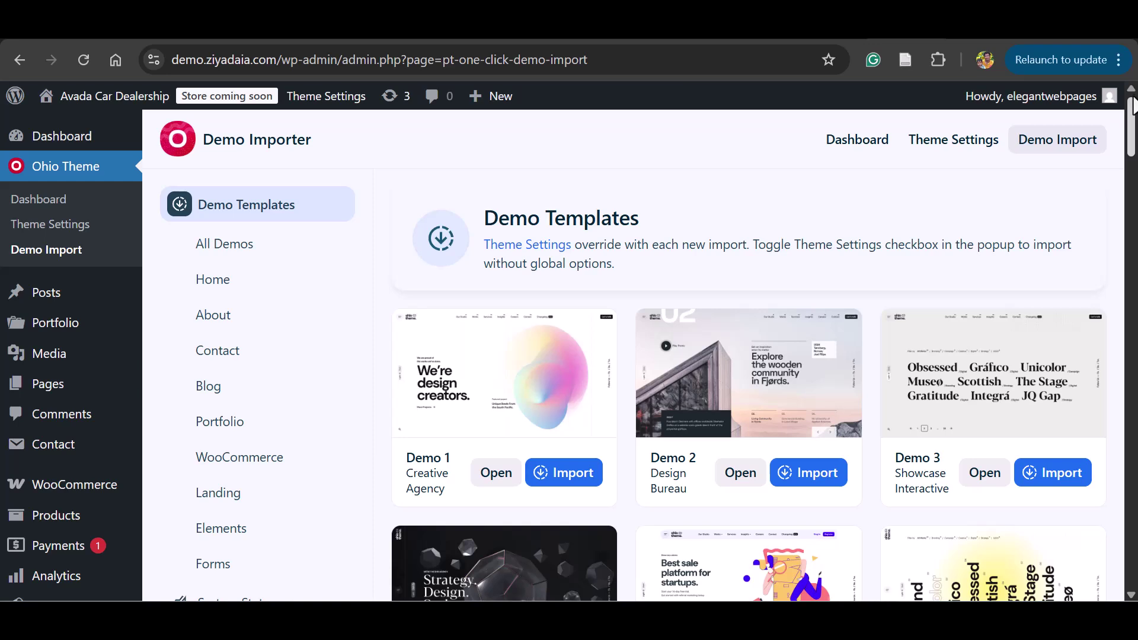
# - Preview the Demo 1 Creative Agency site, then close it and return to the demo templates
pyautogui.click(491, 481)
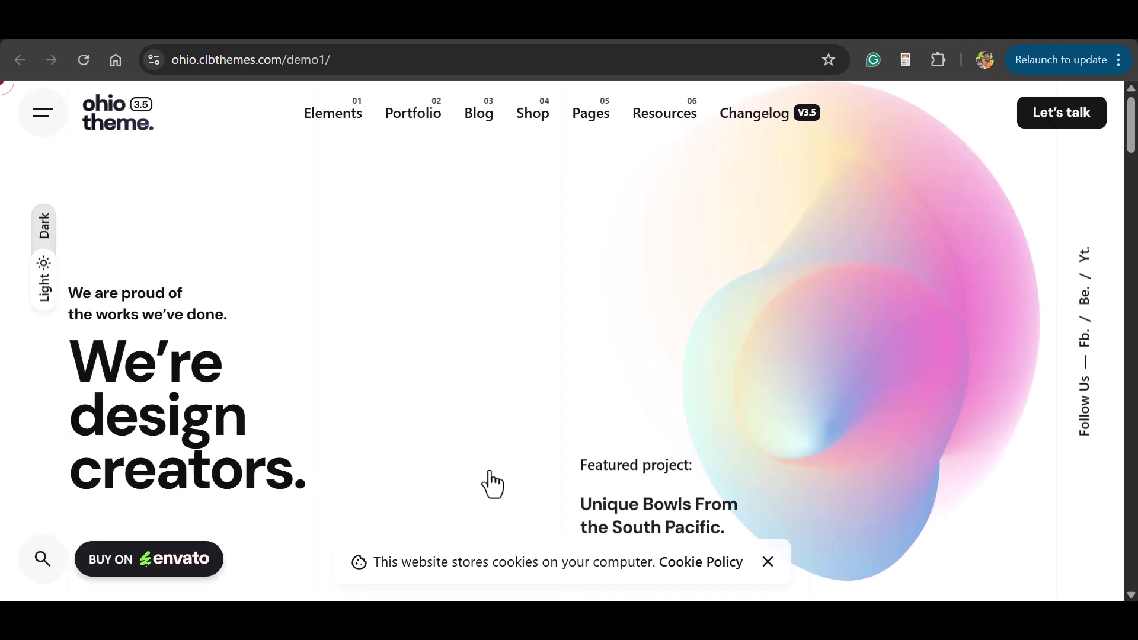
pyautogui.scroll(-6, 491, 484)
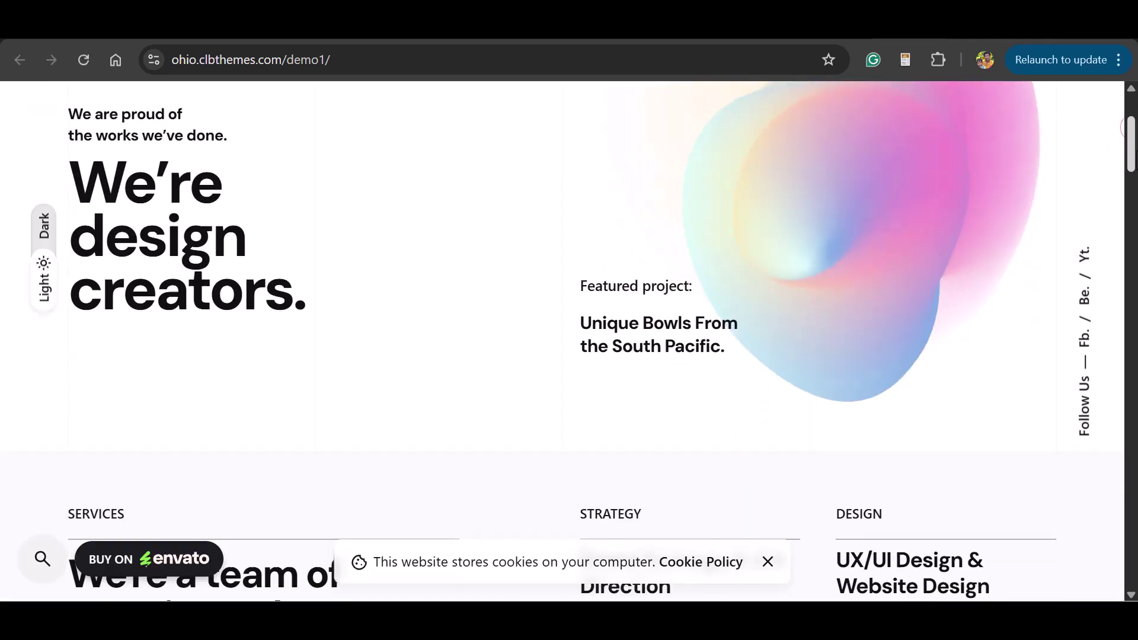
pyautogui.hotkey('ctrl', 'w')
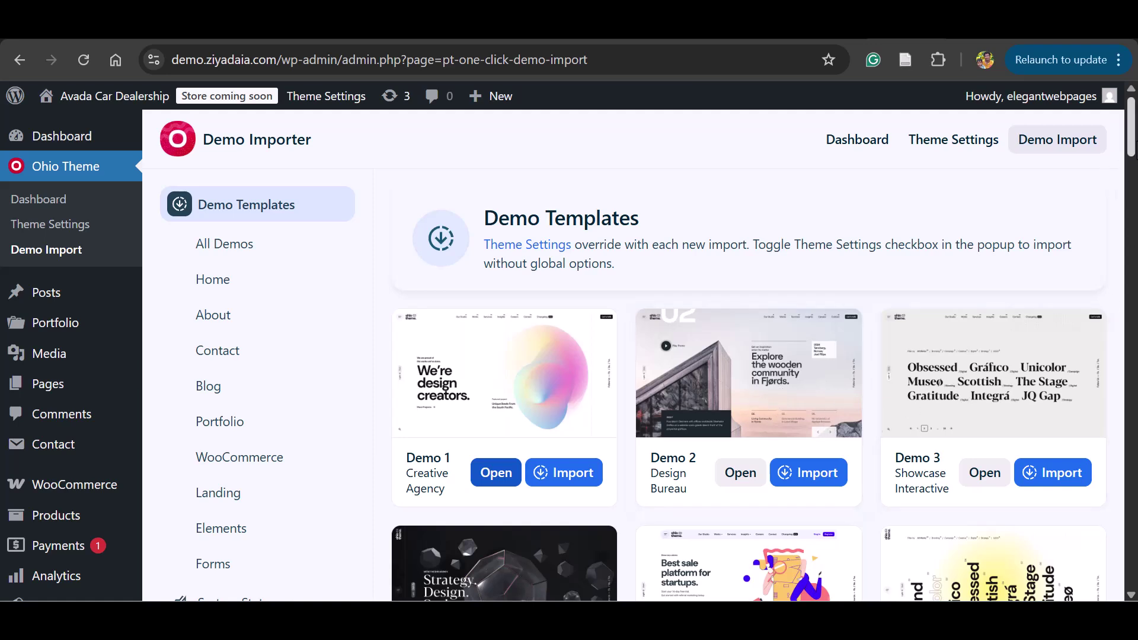
pyautogui.scroll(-1, 1126, 168)
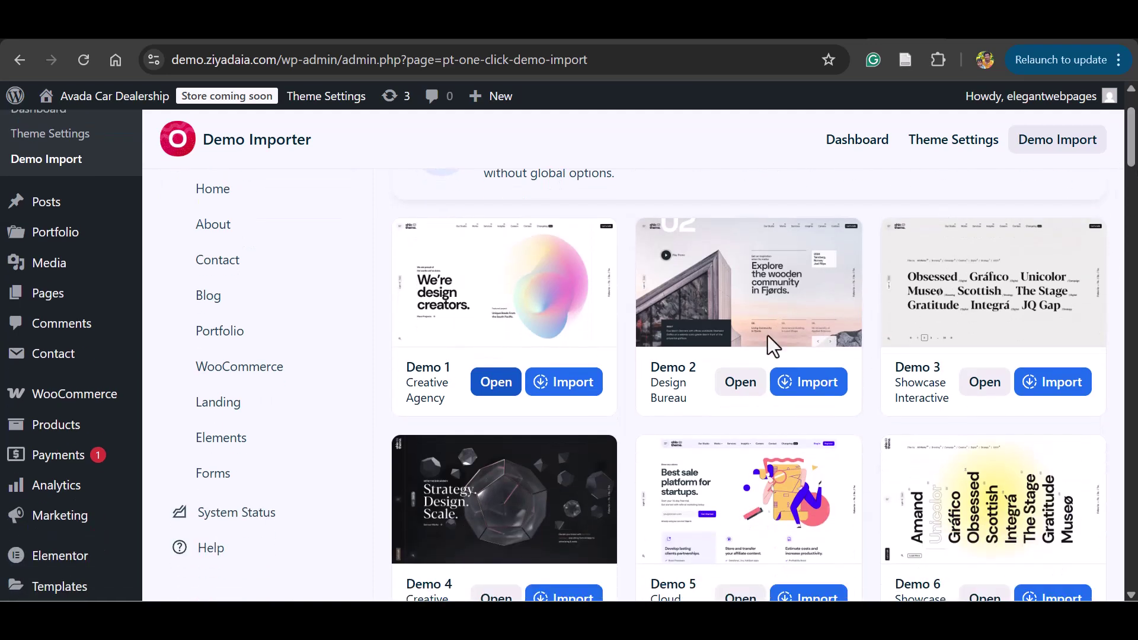
# - Preview the Demo 2 Design Bureau site down to its footer and dismiss its cookie notice
pyautogui.click(737, 384)
pyautogui.scroll(-20, 563, 356)
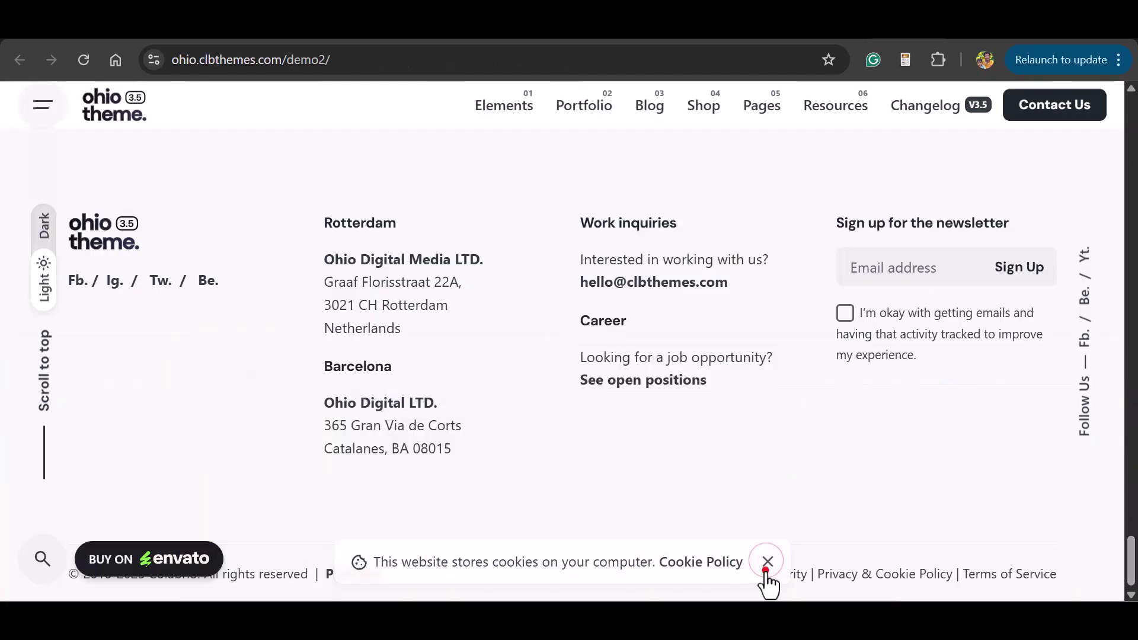
pyautogui.click(768, 564)
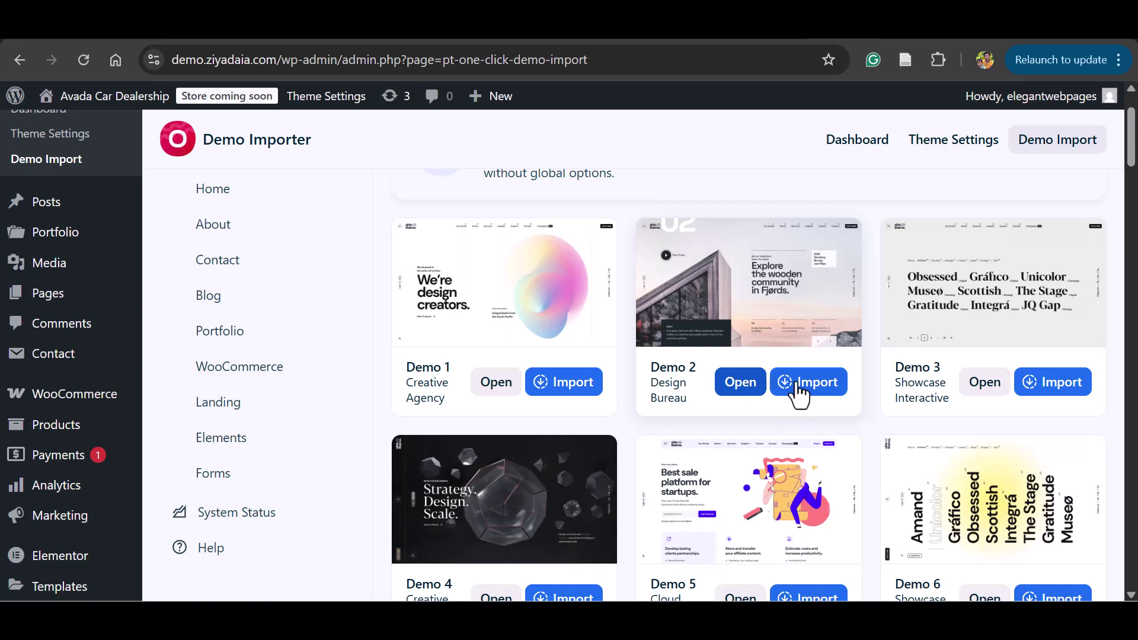
# - Import the Demo 2 Design Bureau template for Elementor with all content options enabled
pyautogui.click(809, 382)
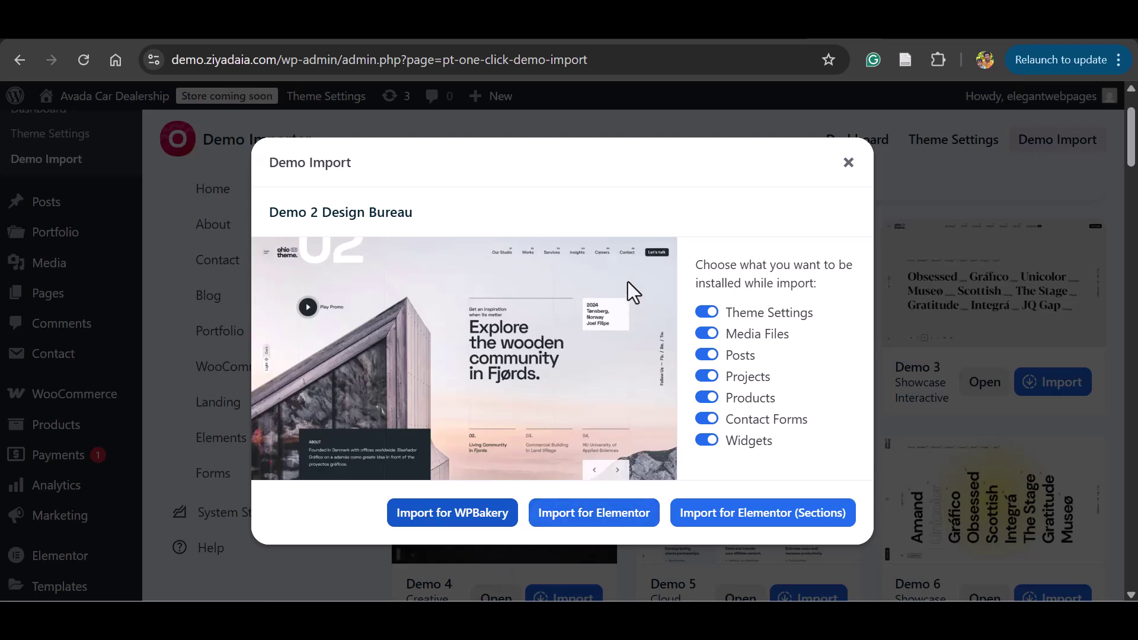
pyautogui.click(574, 520)
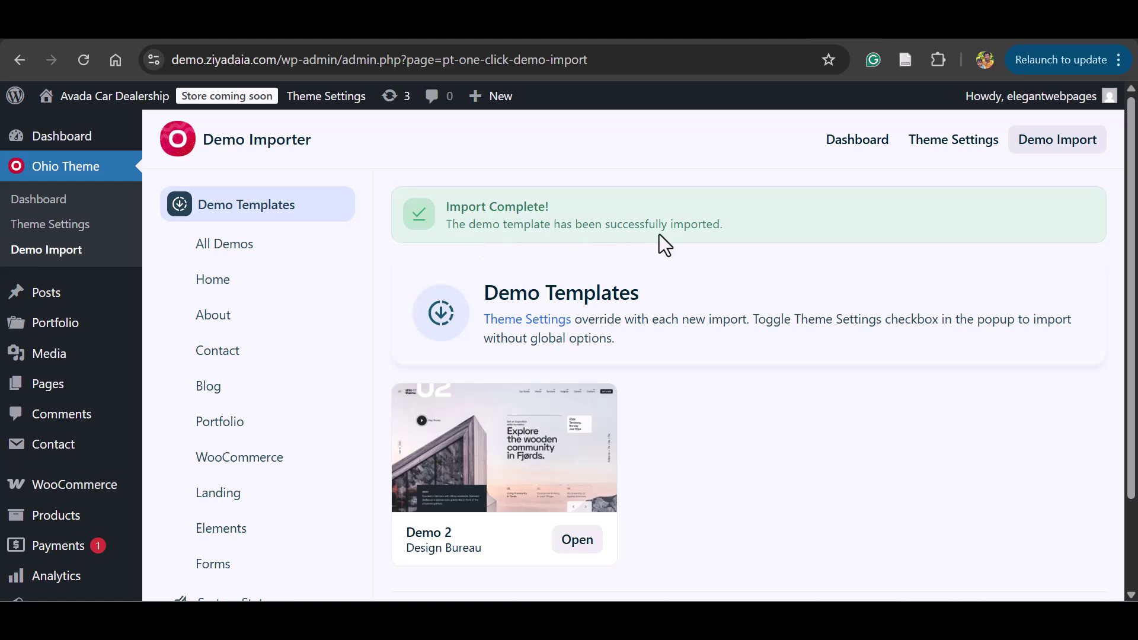
# - Open the website's front end and look through the Blog page shown as its homepage
pyautogui.moveTo(278, 61); pyautogui.dragTo(1080, 191)
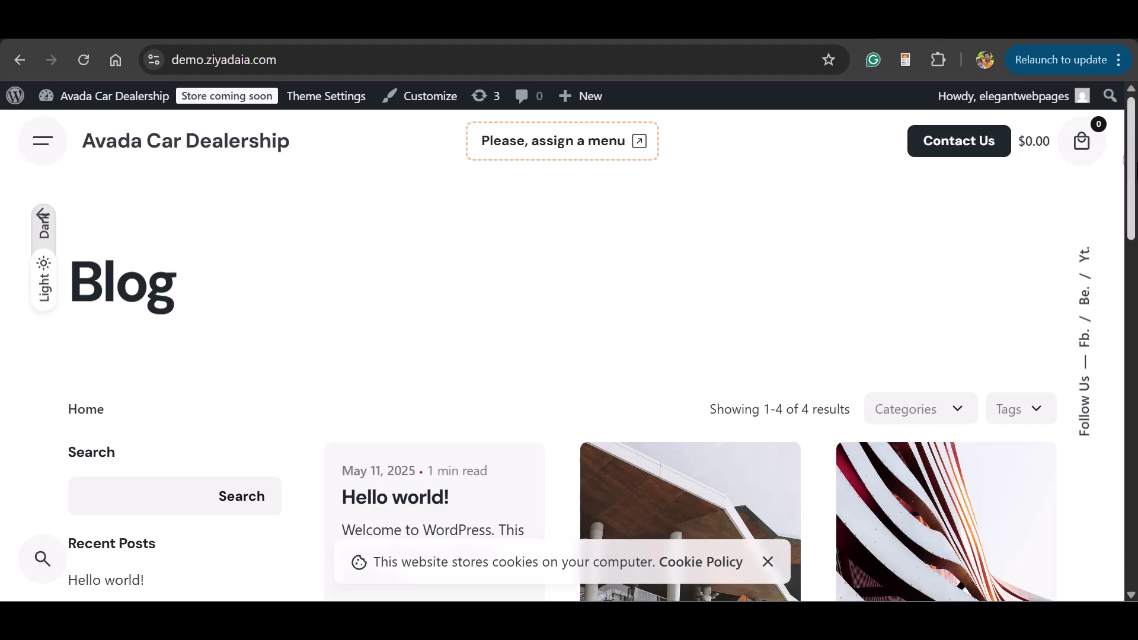
pyautogui.scroll(-10, 587, 378)
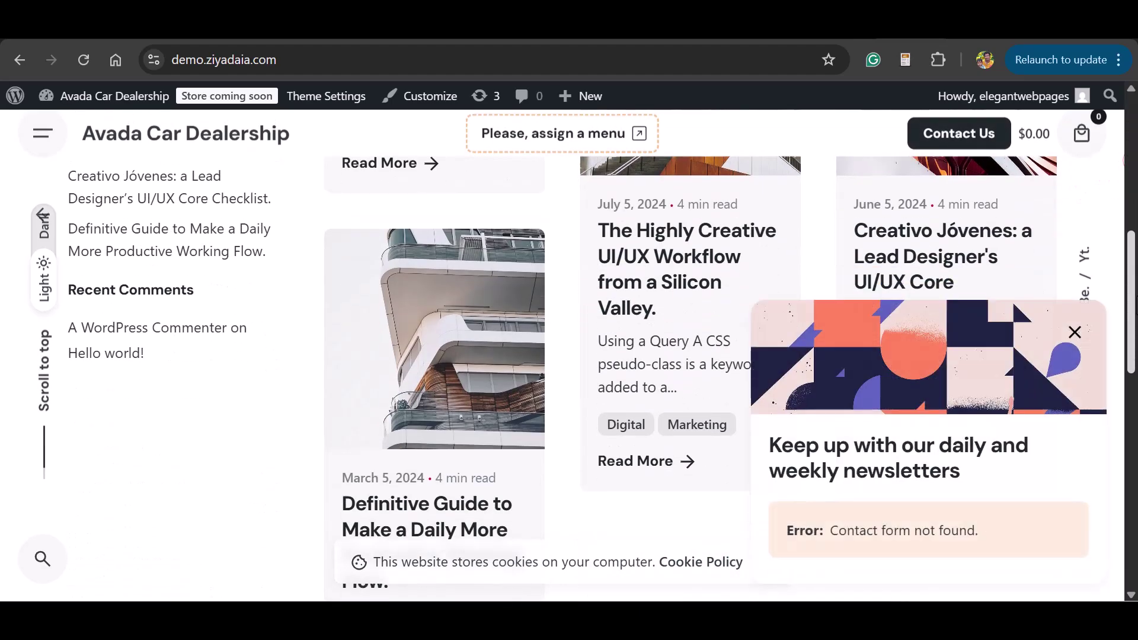
pyautogui.scroll(3, 1133, 278)
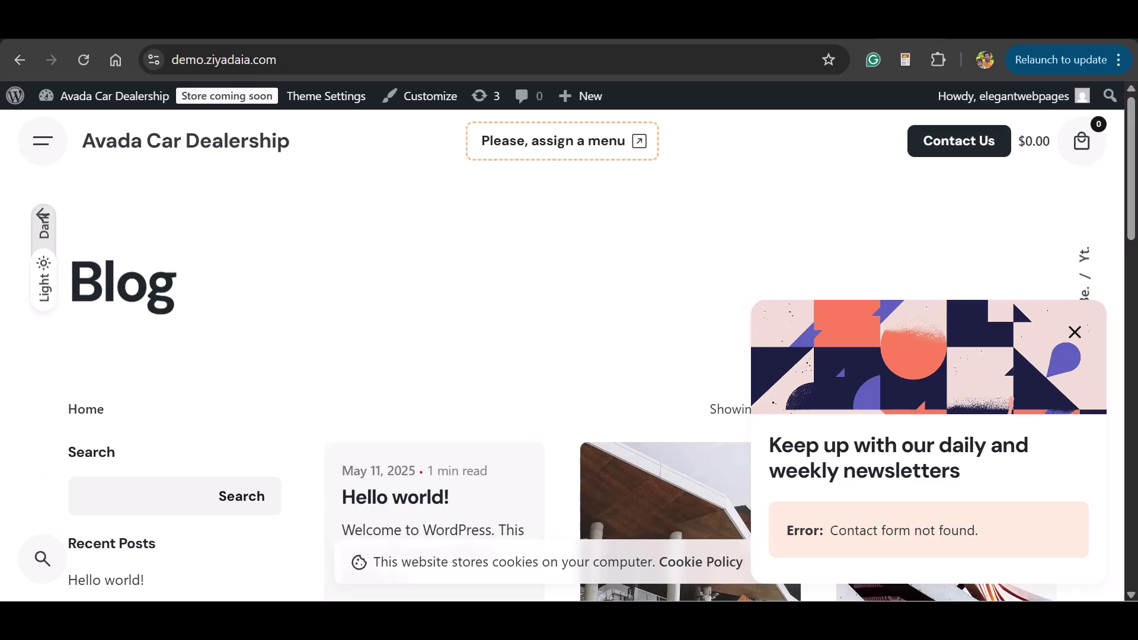
# - Compare the site with the Demo 2 preview's homepage, return to the own site and dismiss the newsletter popup
pyautogui.hotkey('ctrl', 'Tab')
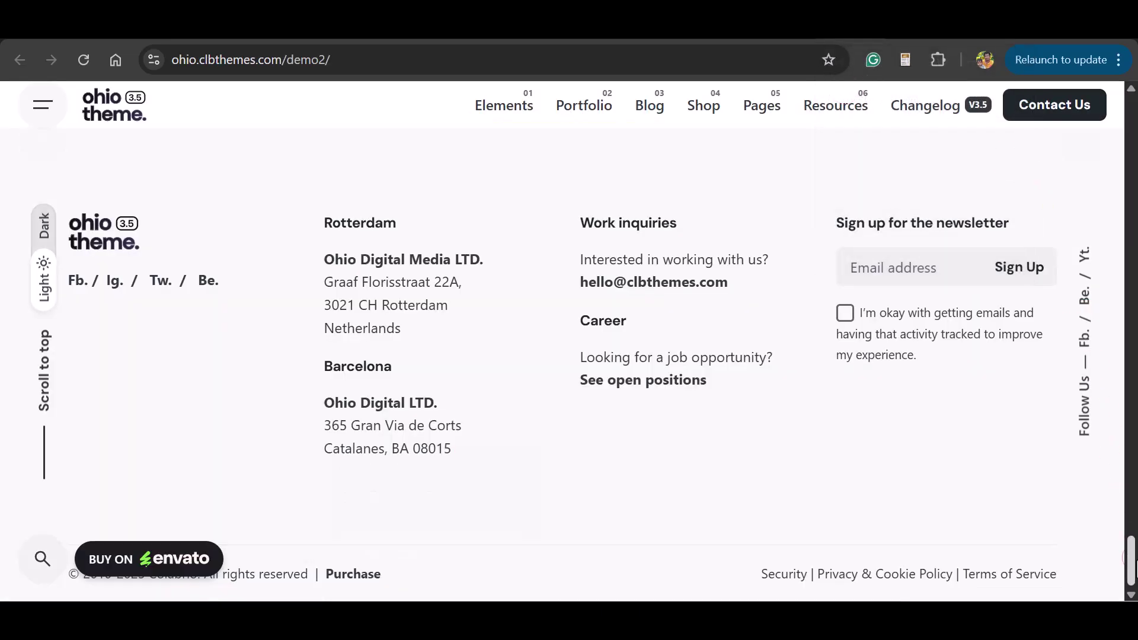
pyautogui.press('Home')
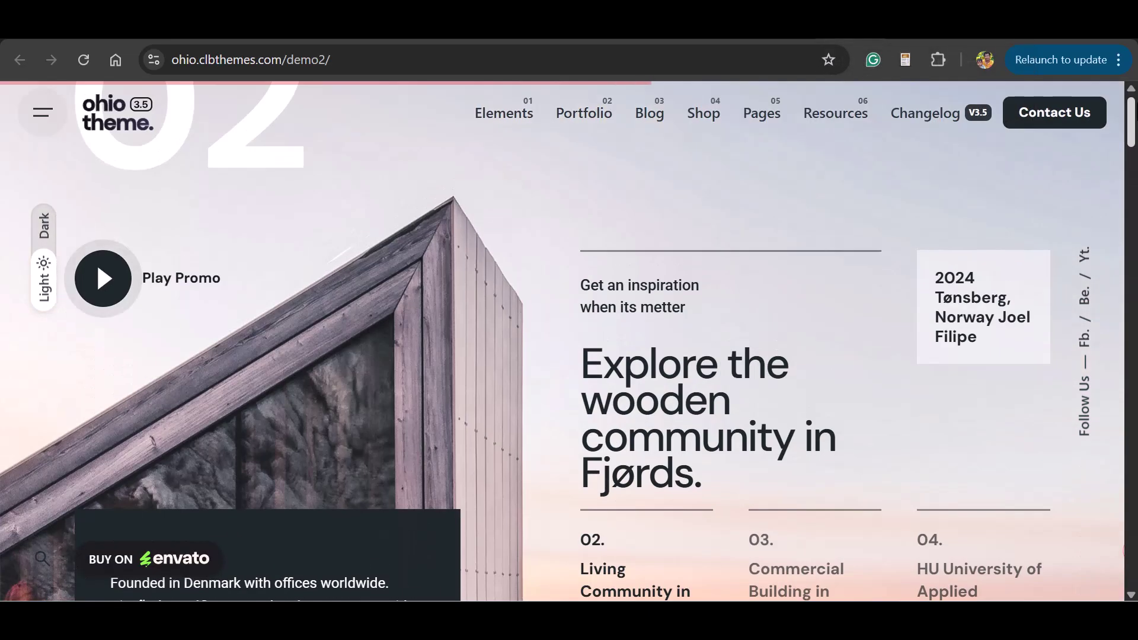
pyautogui.press('pagedown')
pyautogui.press('pageup')
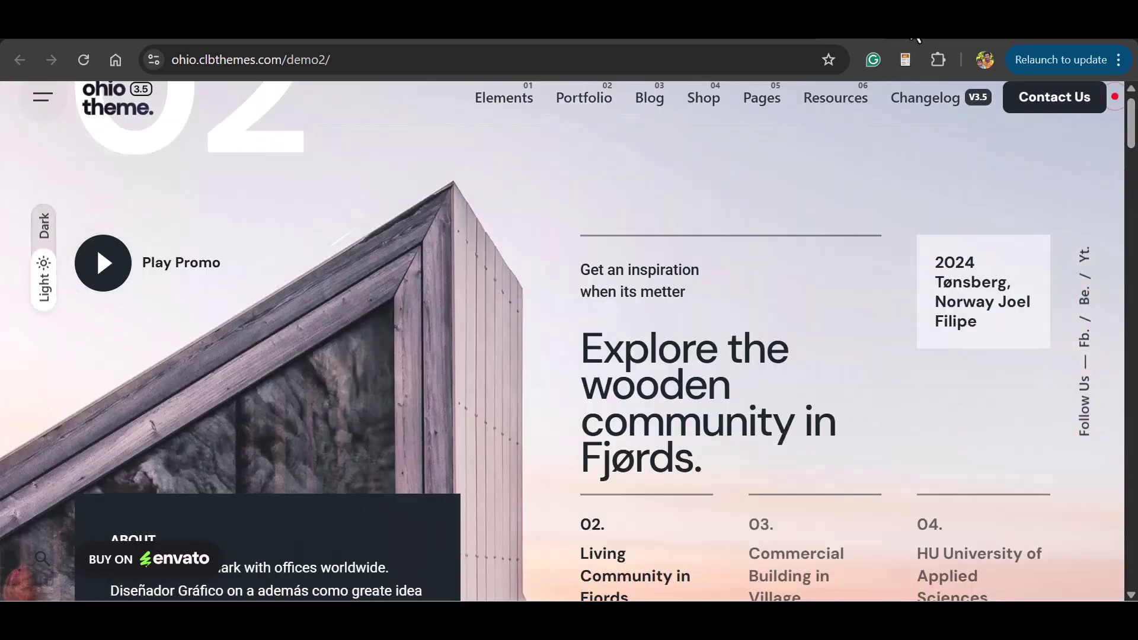
pyautogui.hotkey('ctrl', 'Tab')
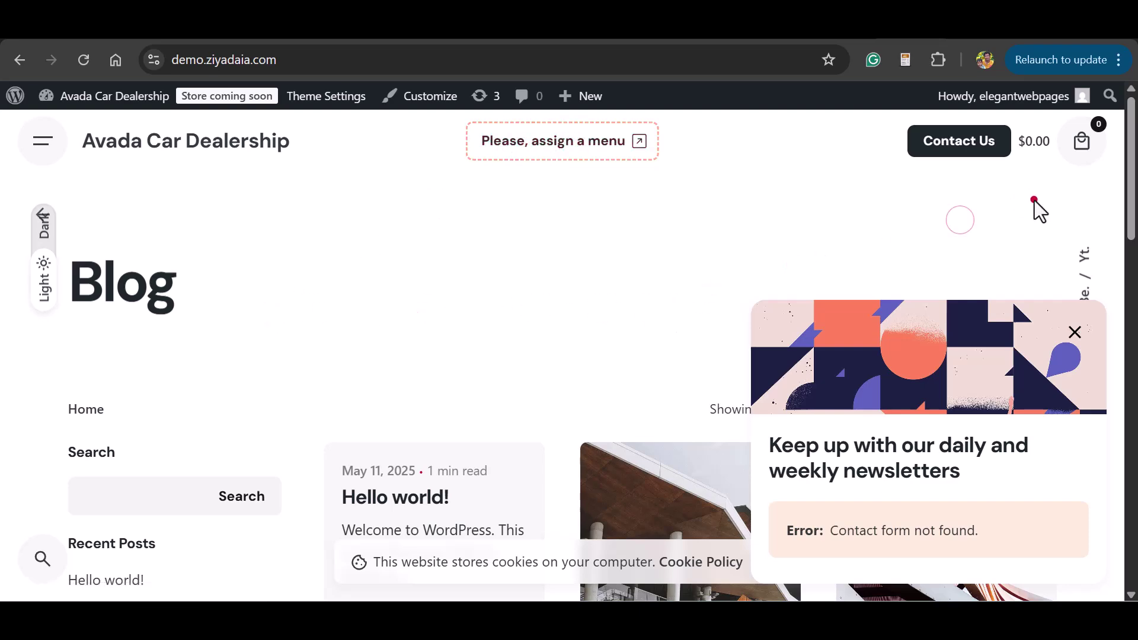
pyautogui.moveTo(1131, 183)
pyautogui.mouseDown()
pyautogui.moveTo(1131, 522)
pyautogui.moveTo(1131, 183)
pyautogui.mouseUp()
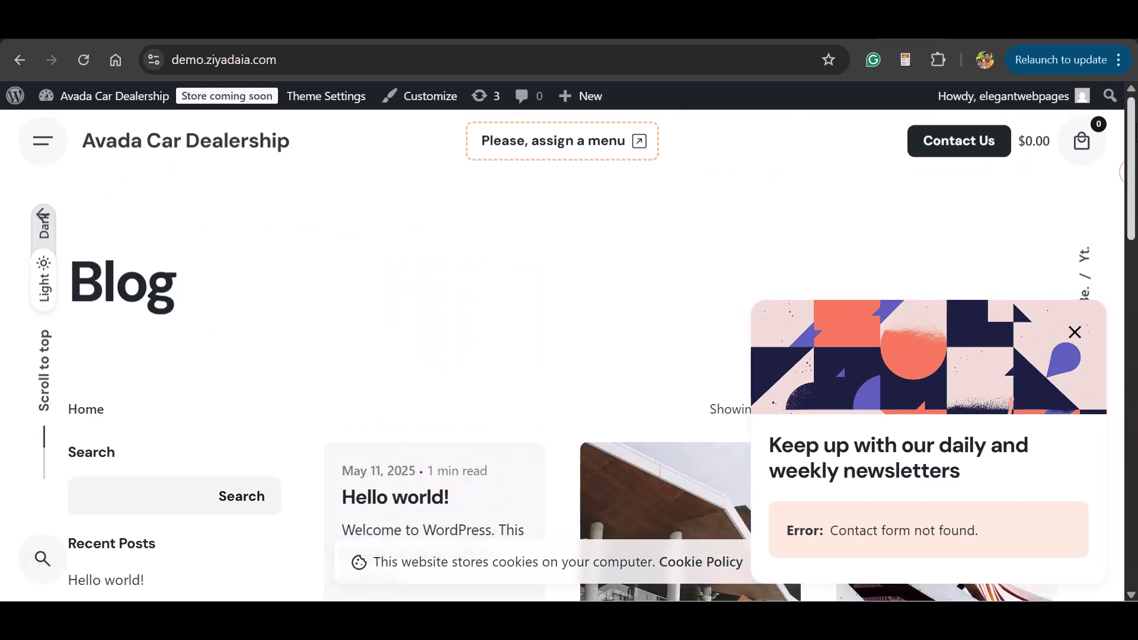
pyautogui.click(1074, 326)
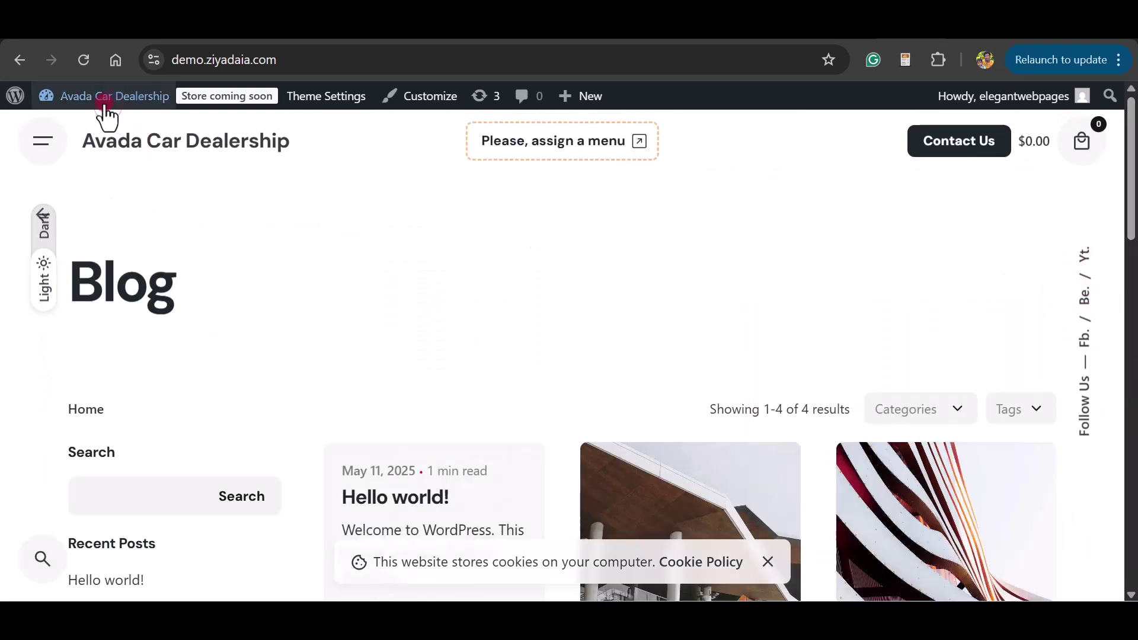
# - Open the menu management page in the WordPress admin and create Menu 1 with its default items
pyautogui.moveTo(105, 106)
pyautogui.click(72, 126)
pyautogui.moveTo(56, 254)
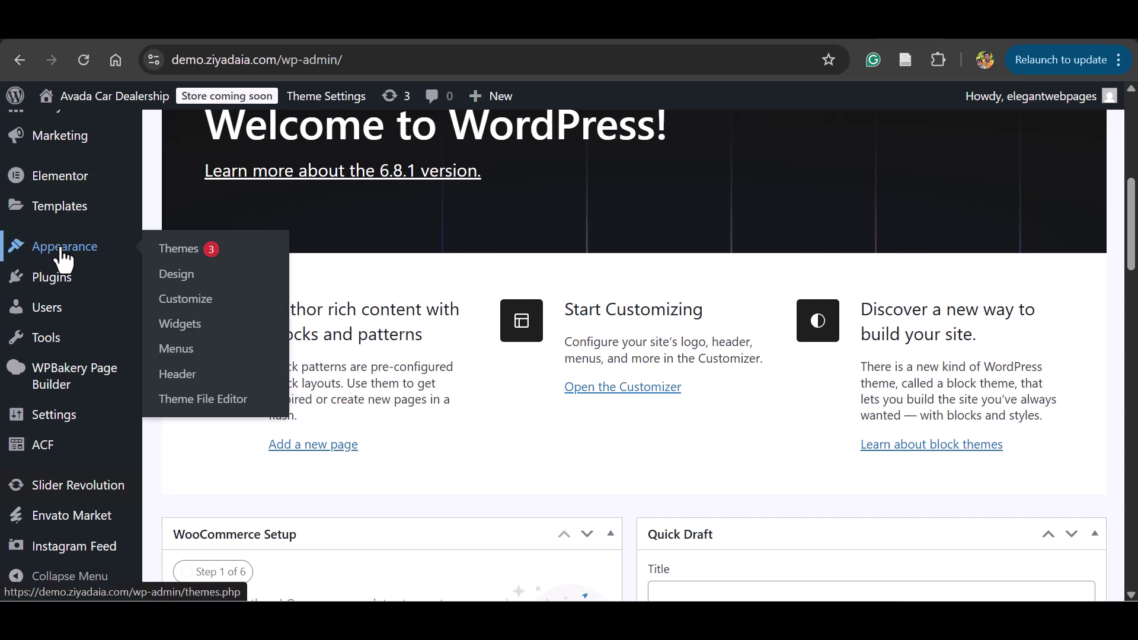
pyautogui.click(176, 349)
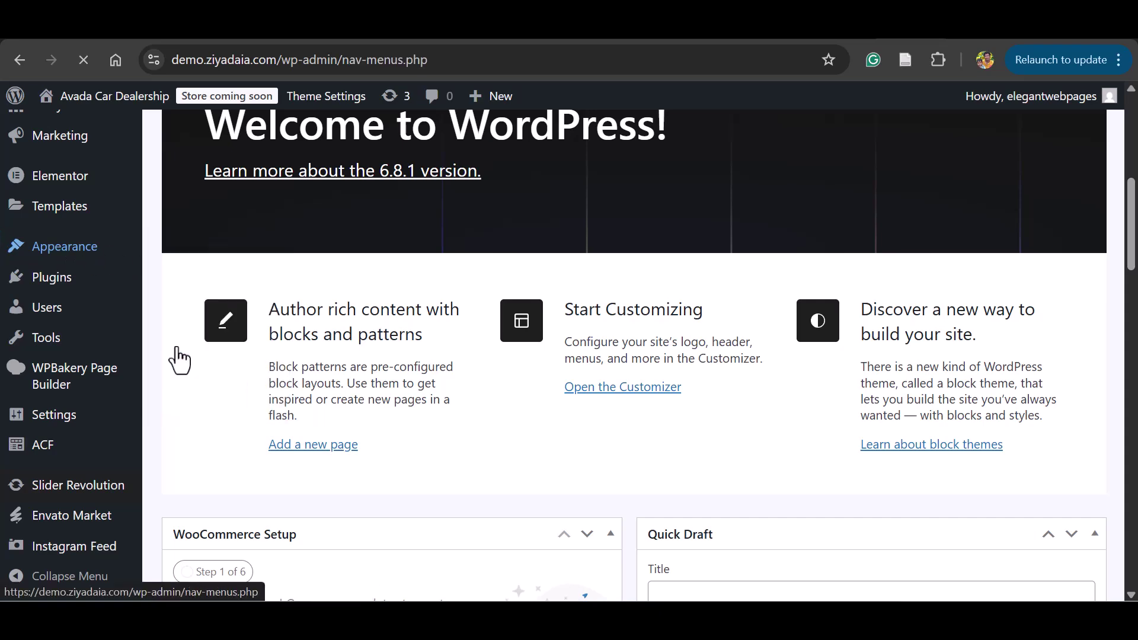
pyautogui.scroll(-8, 639, 349)
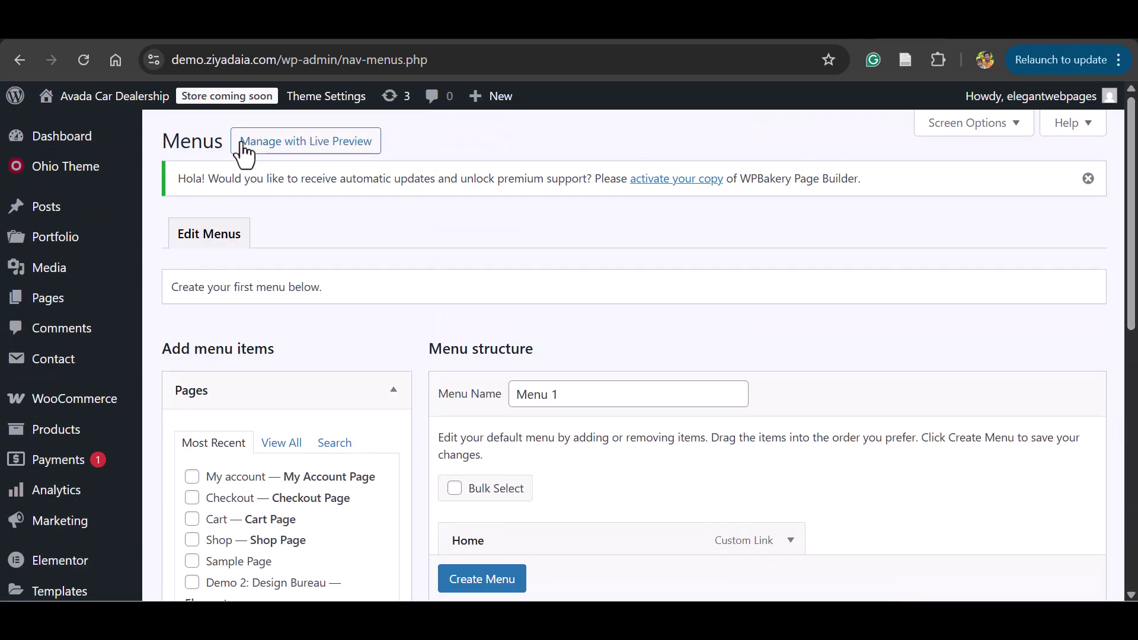
pyautogui.click(474, 586)
# - Rename the menu as Primary Menu
pyautogui.scroll(-1, 474, 592)
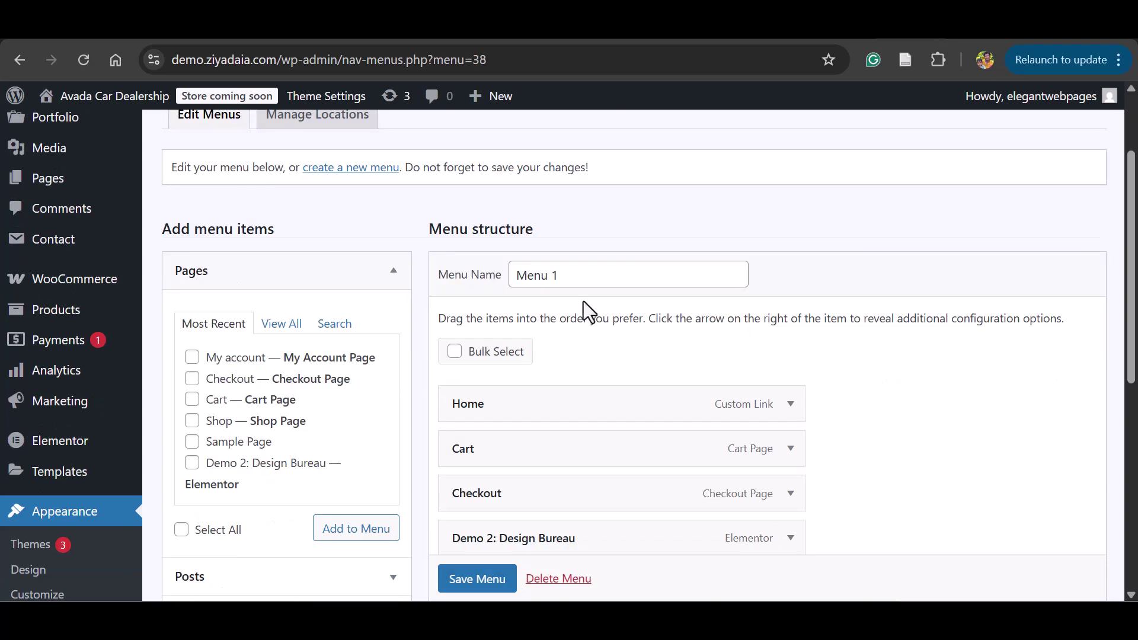
pyautogui.click(569, 270)
pyautogui.press('BackSpace')
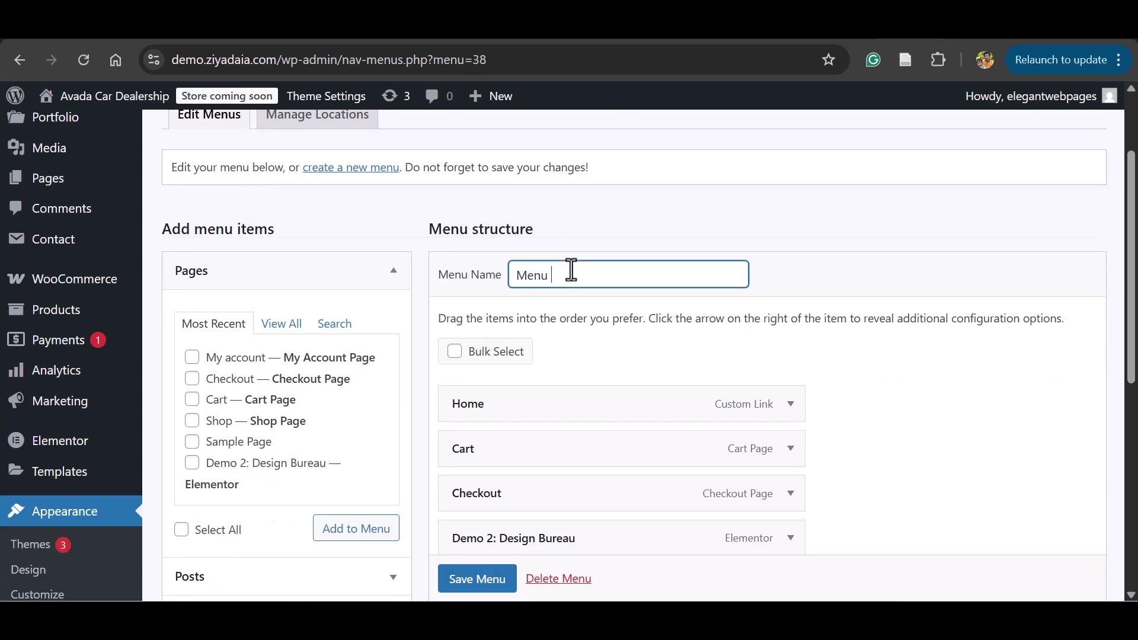
pyautogui.press('BackSpace')
pyautogui.write('Primary M')
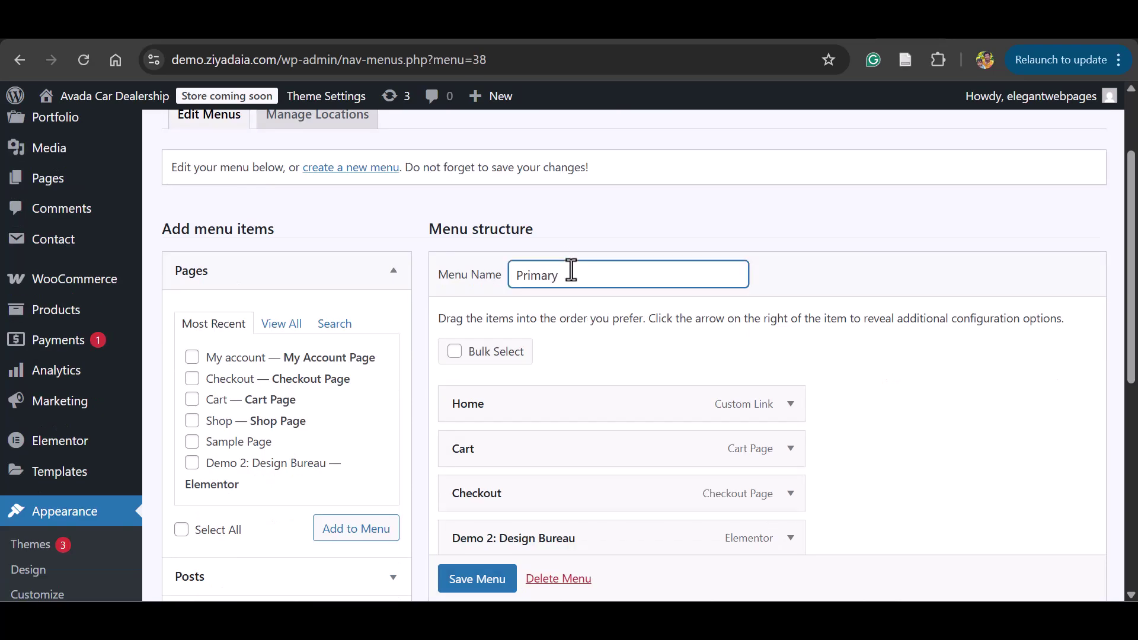
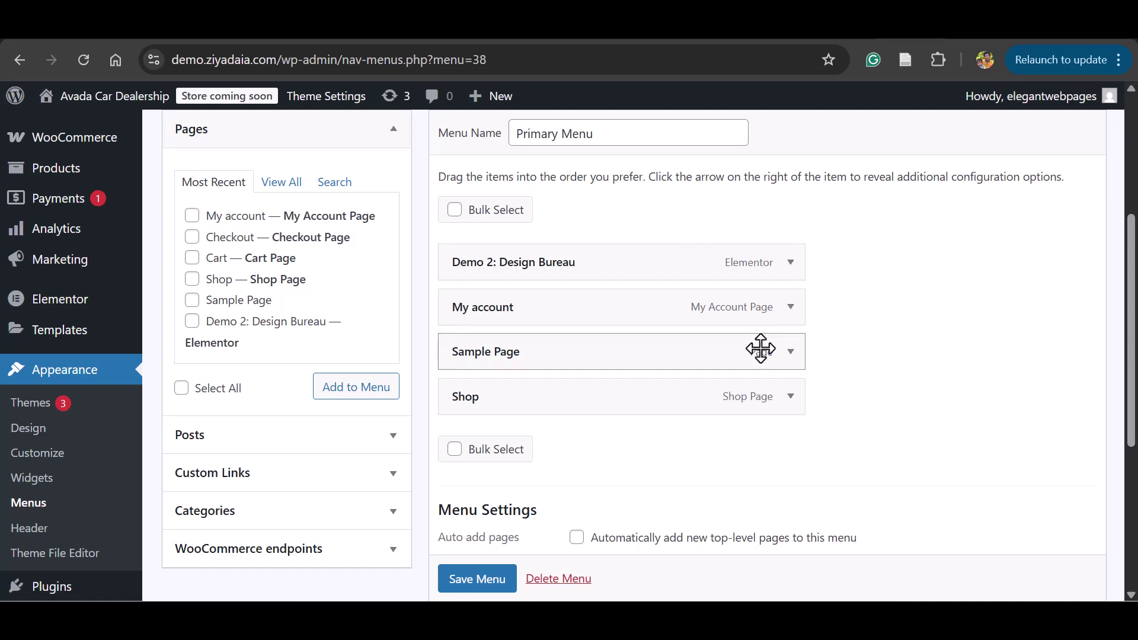
# - Remove the My account and Sample Page items from the Primary Menu
pyautogui.click(795, 316)
pyautogui.scroll(-7, 462, 436)
pyautogui.click(462, 437)
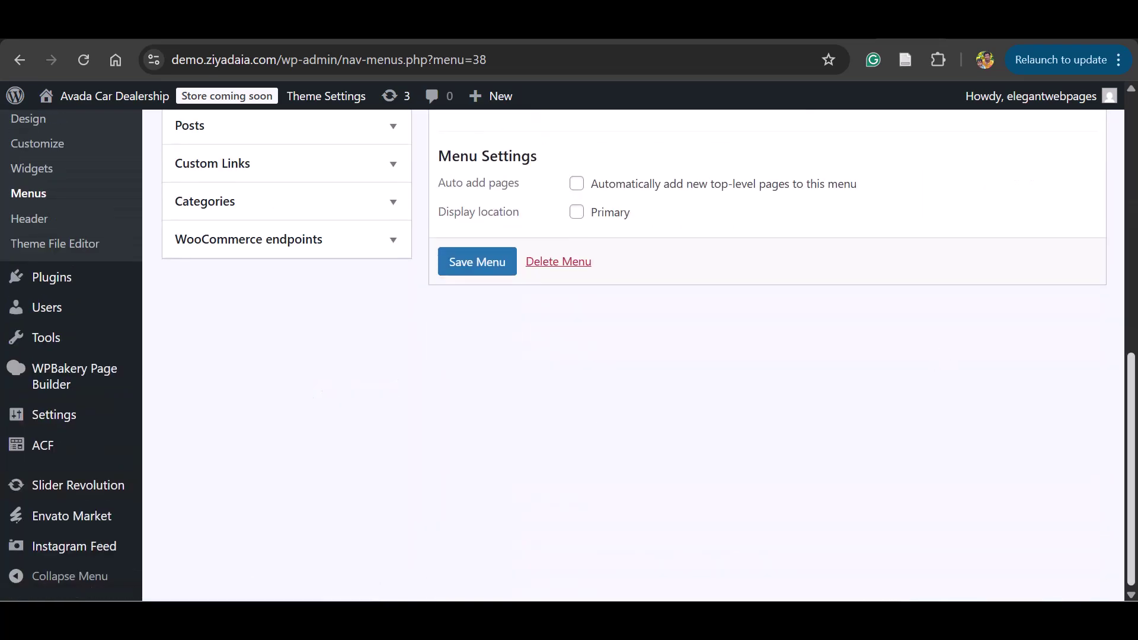
pyautogui.click(468, 337)
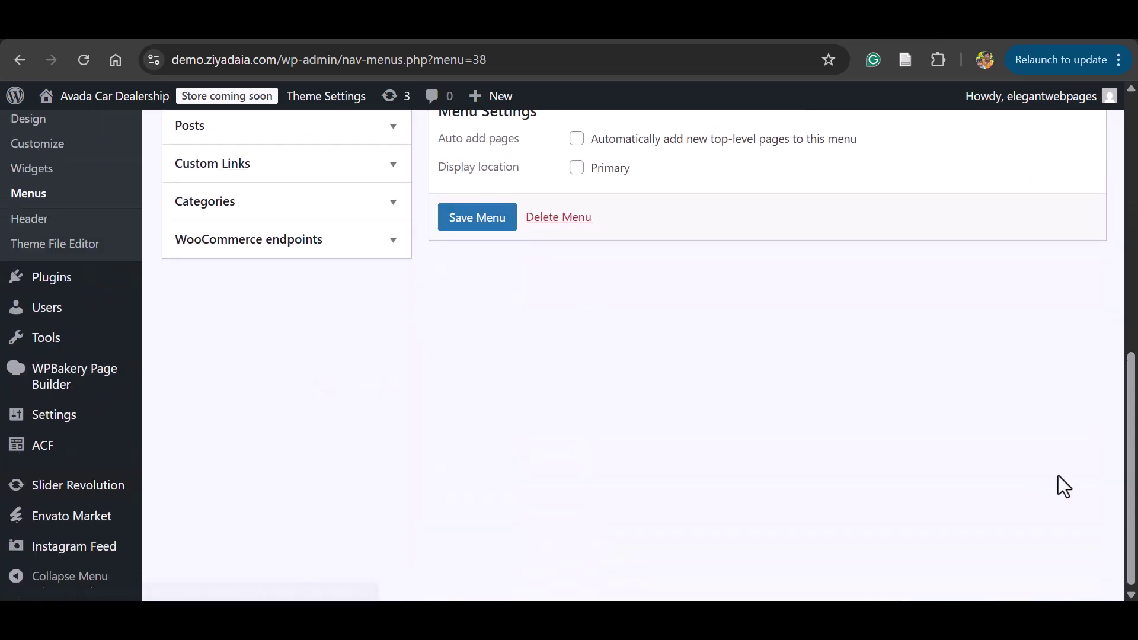
# - Set the navigation label of the Demo 2: Design Bureau menu item to Home and save the menu
pyautogui.scroll(3, 569, 355)
pyautogui.scroll(4, 713, 224)
pyautogui.scroll(-2, 713, 224)
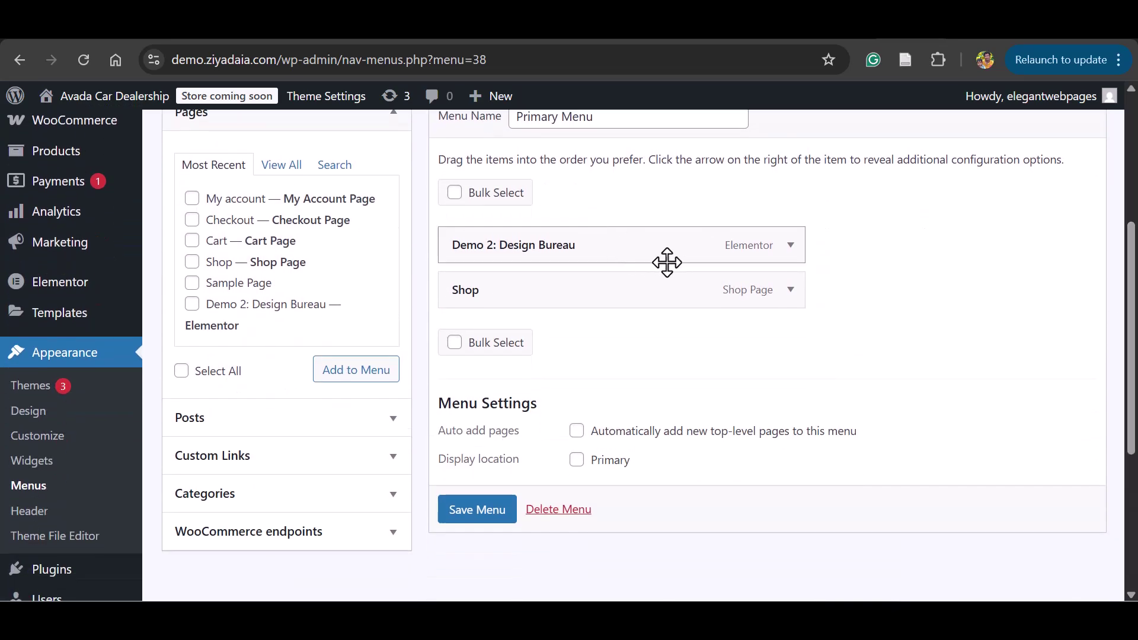
pyautogui.click(788, 247)
pyautogui.click(586, 308)
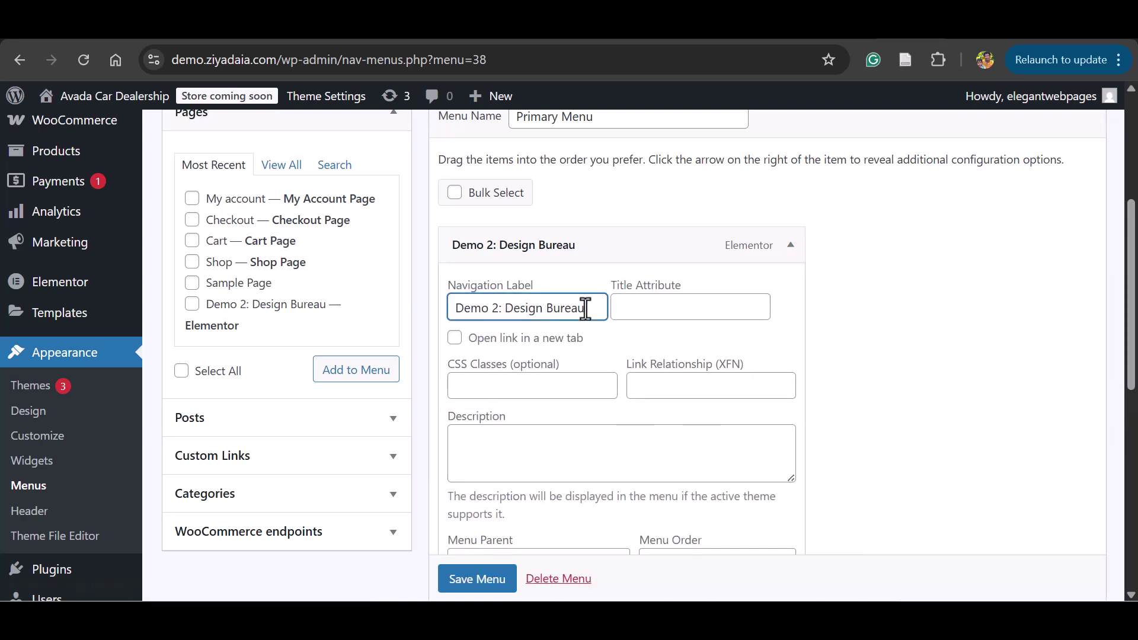
pyautogui.press('BackSpace')
pyautogui.press('BackSpace')
pyautogui.press('BackSpace')
pyautogui.press('BackSpace')
pyautogui.press('BackSpace')
pyautogui.press('BackSpace')
pyautogui.press('BackSpace')
pyautogui.press('BackSpace')
pyautogui.press('BackSpace')
pyautogui.press('BackSpace')
pyautogui.press('BackSpace')
pyautogui.press('BackSpace')
pyautogui.press('BackSpace')
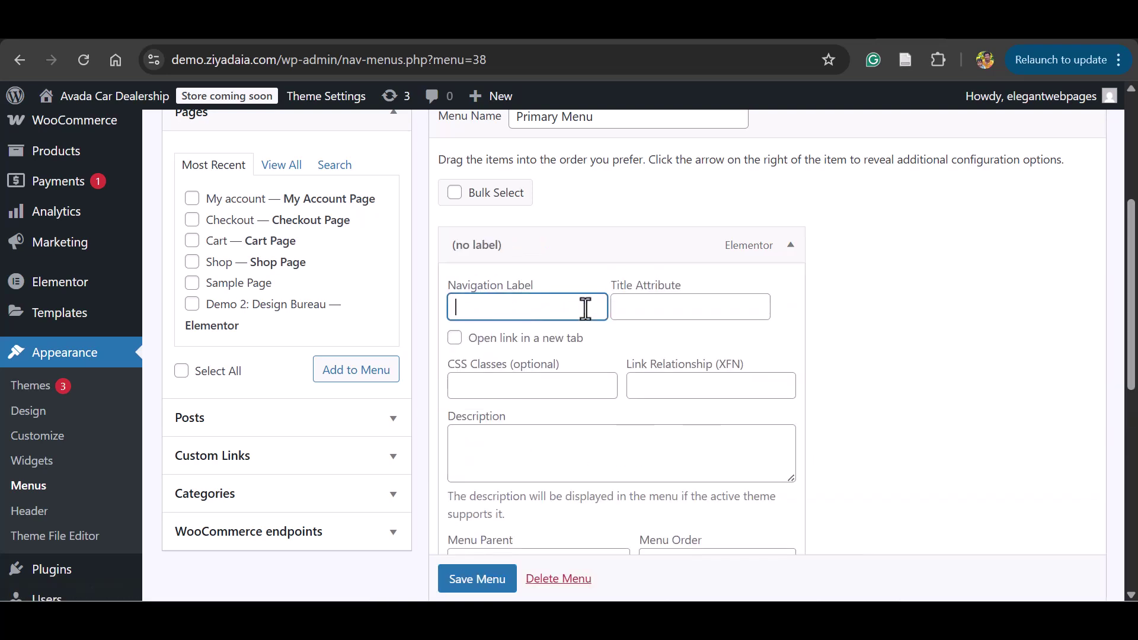
pyautogui.write('Home')
pyautogui.scroll(-1, 586, 309)
pyautogui.click(454, 579)
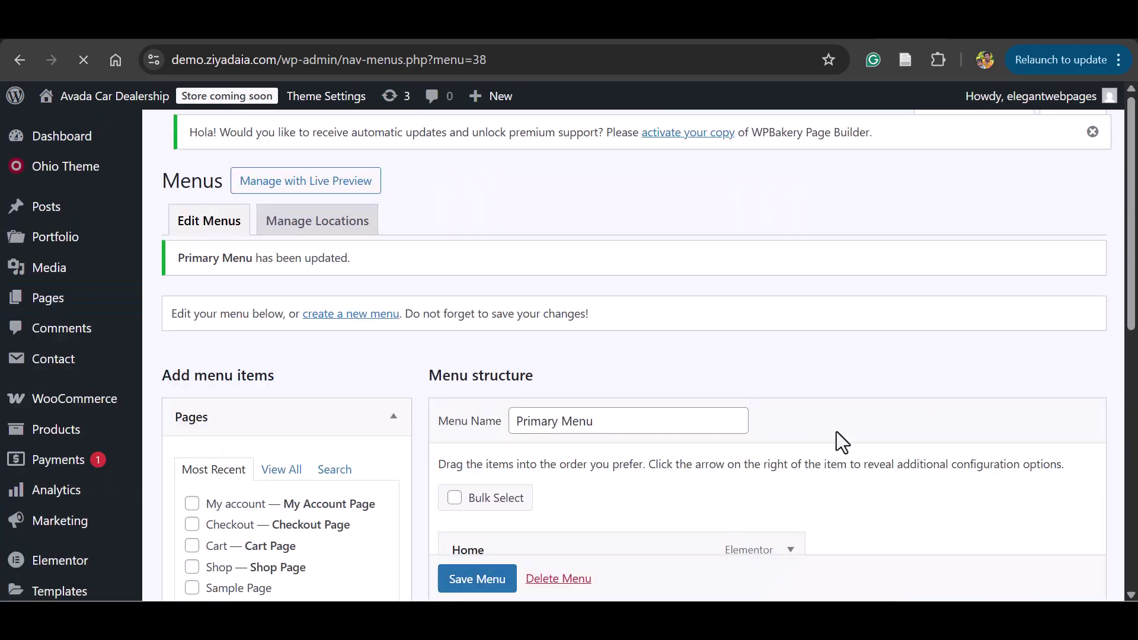
# - Look through all available pages, and add the Digital and Marketing categories to the Primary Menu
pyautogui.scroll(-3, 681, 262)
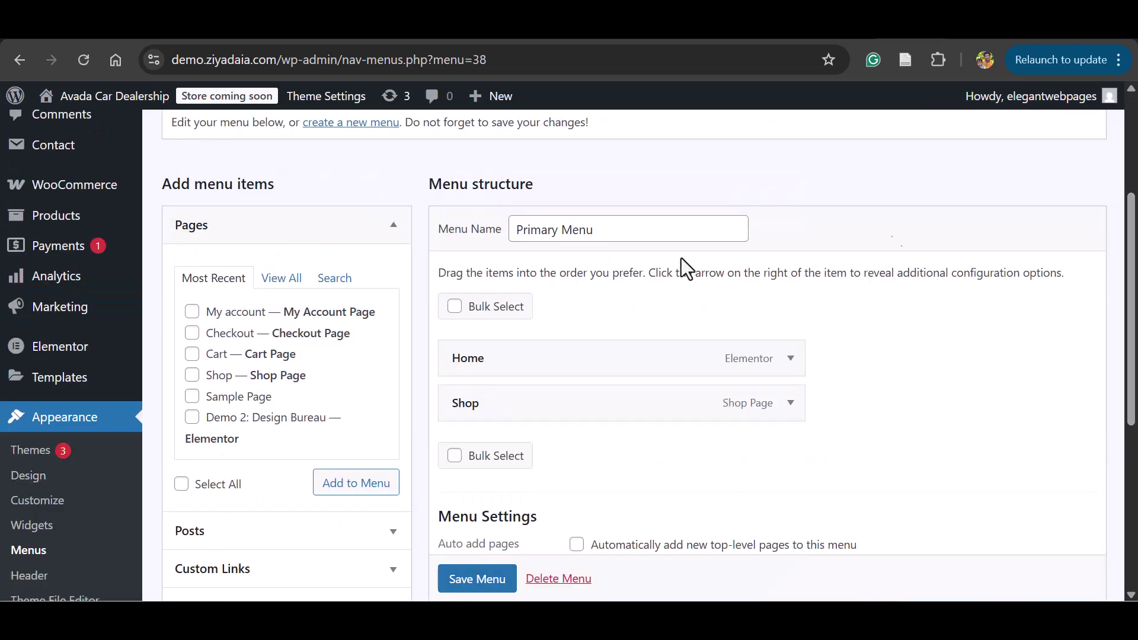
pyautogui.click(272, 283)
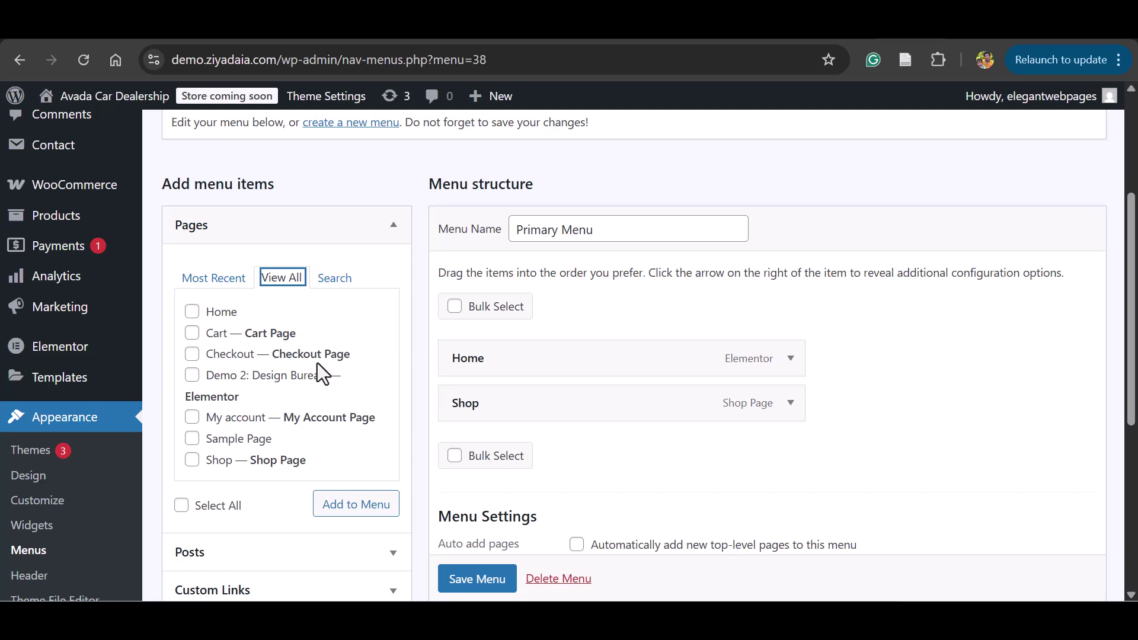
pyautogui.scroll(-3, 605, 439)
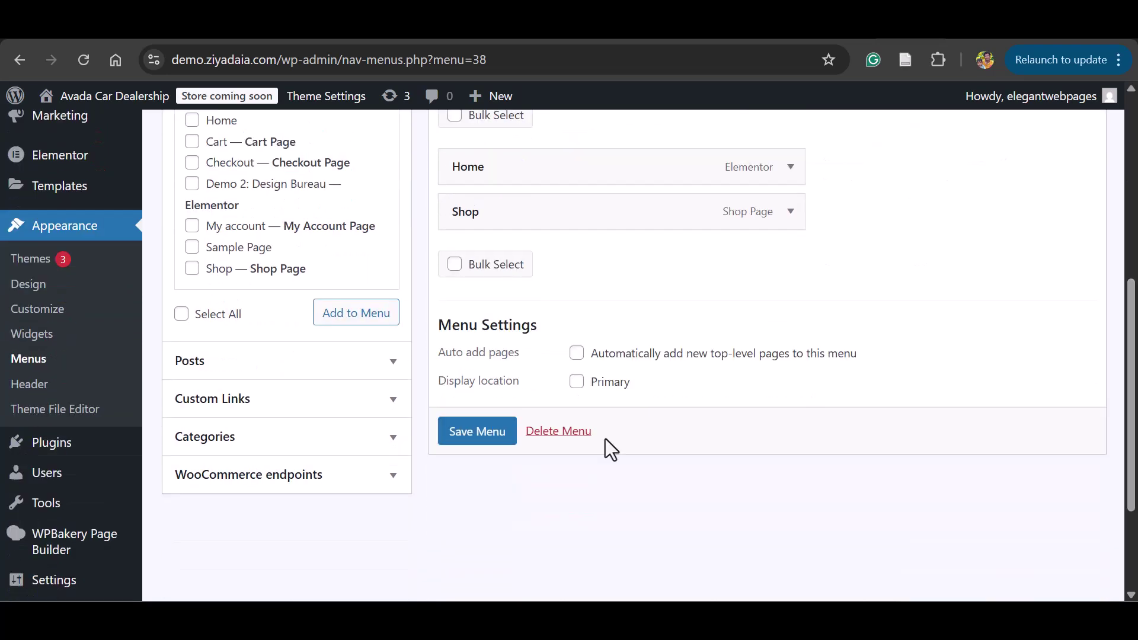
pyautogui.click(393, 438)
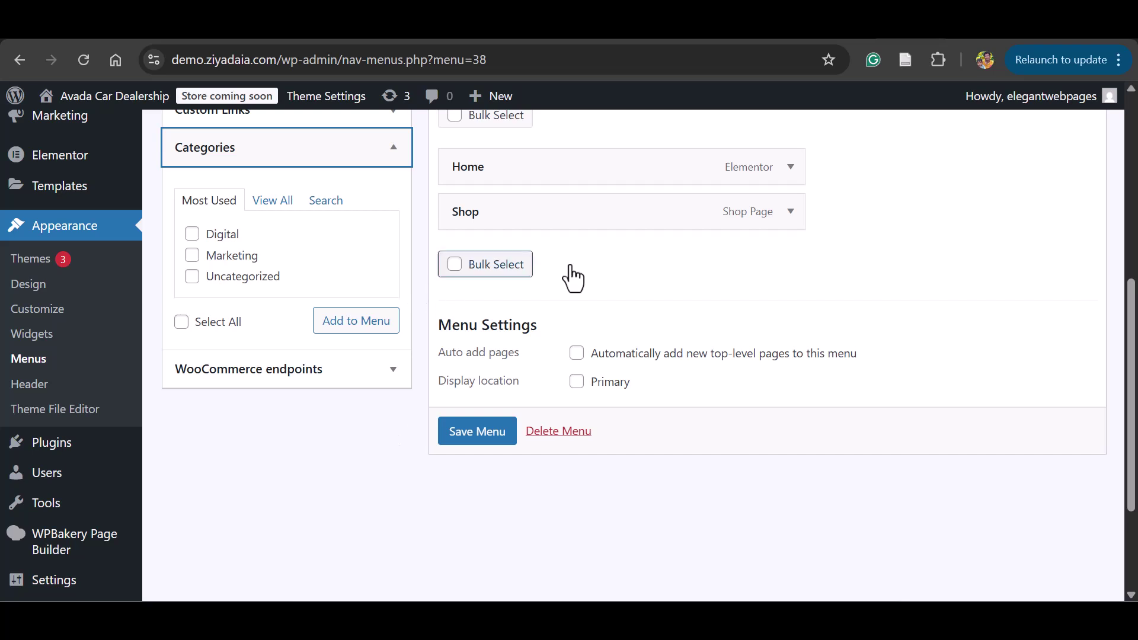
pyautogui.scroll(3, 1127, 356)
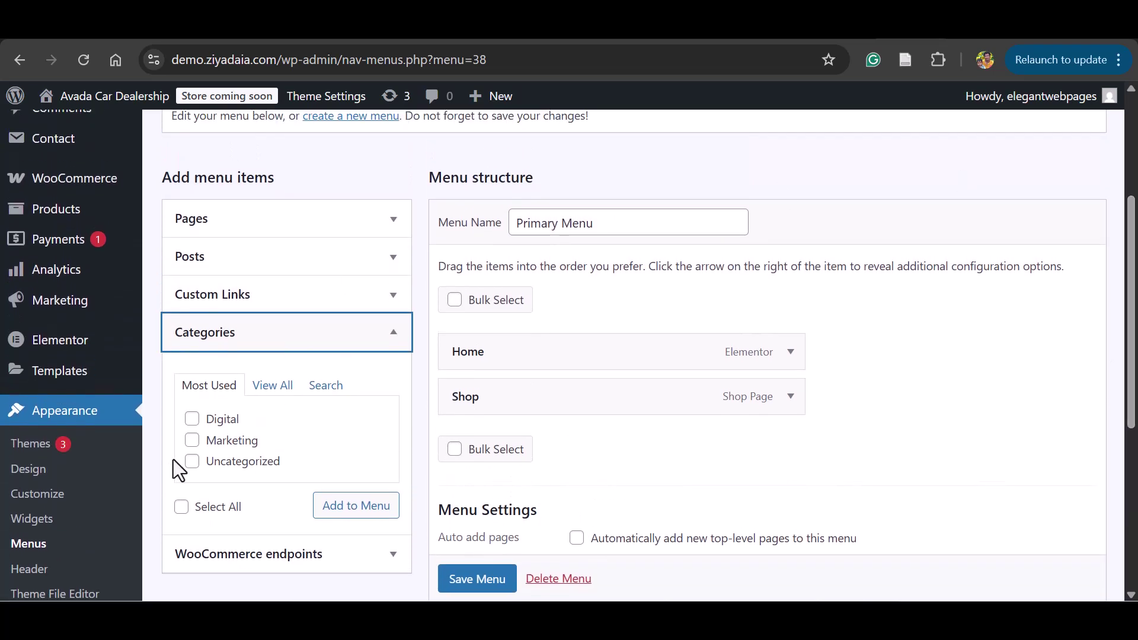
pyautogui.click(192, 420)
pyautogui.click(346, 507)
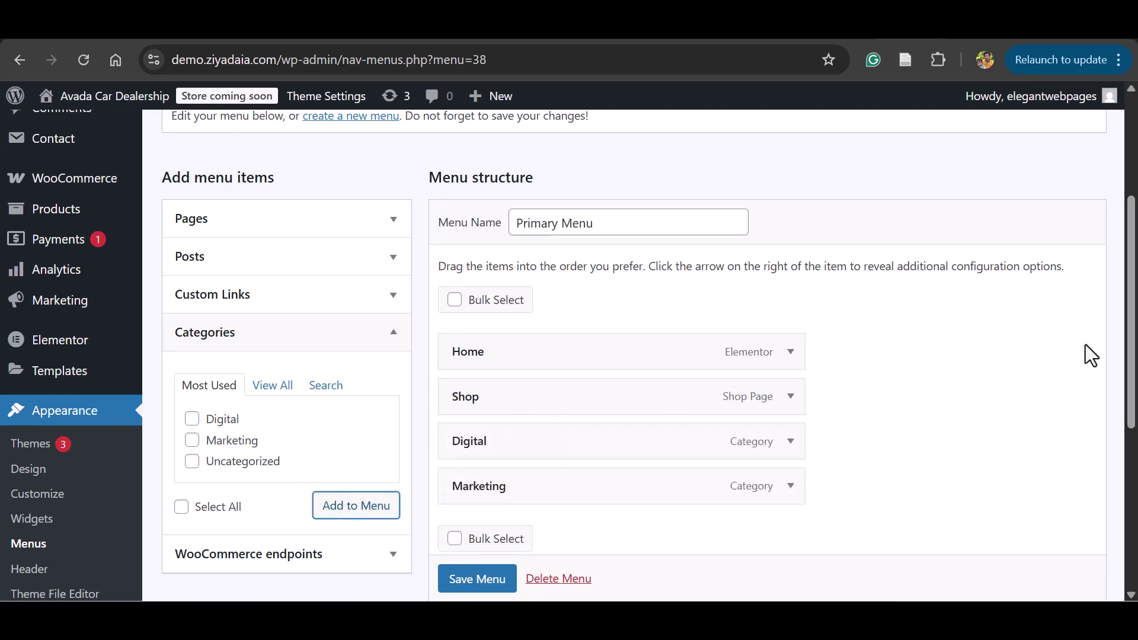
# - Review the WooCommerce endpoints offered as menu items and save the Primary Menu
pyautogui.scroll(-3, 1079, 360)
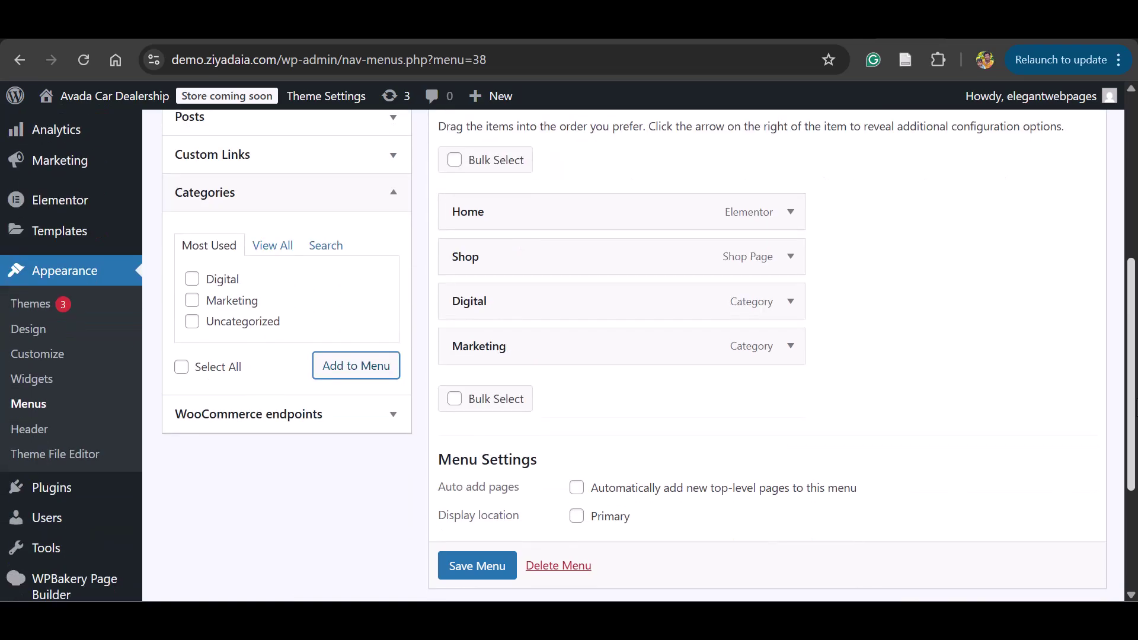
pyautogui.scroll(-1, 528, 399)
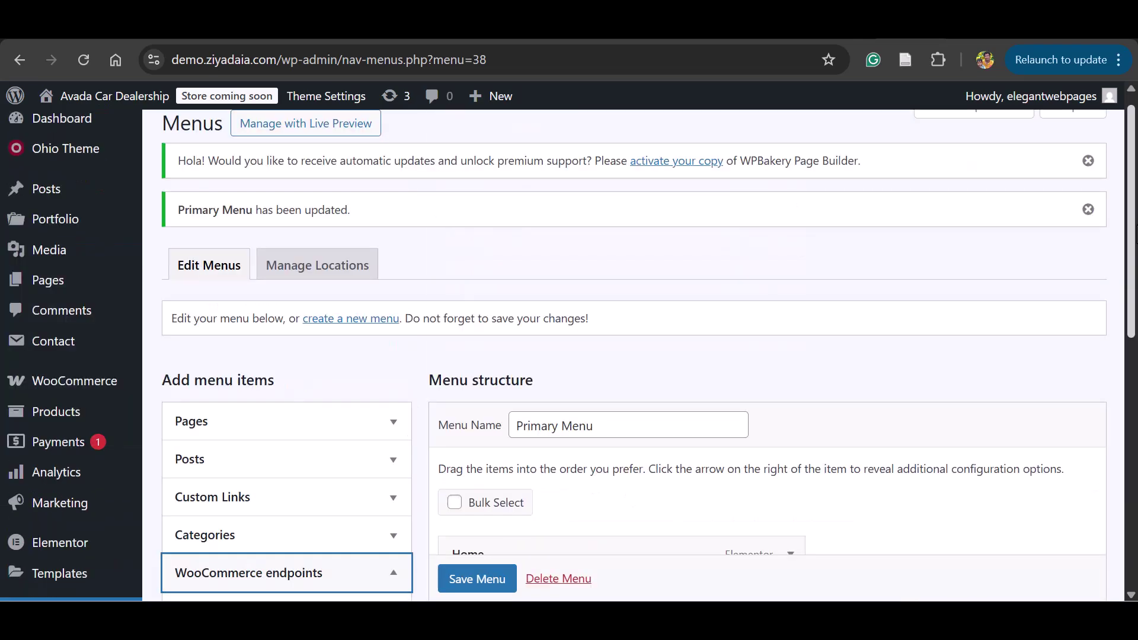
pyautogui.scroll(-6, 569, 355)
pyautogui.scroll(-1, 461, 565)
pyautogui.click(460, 566)
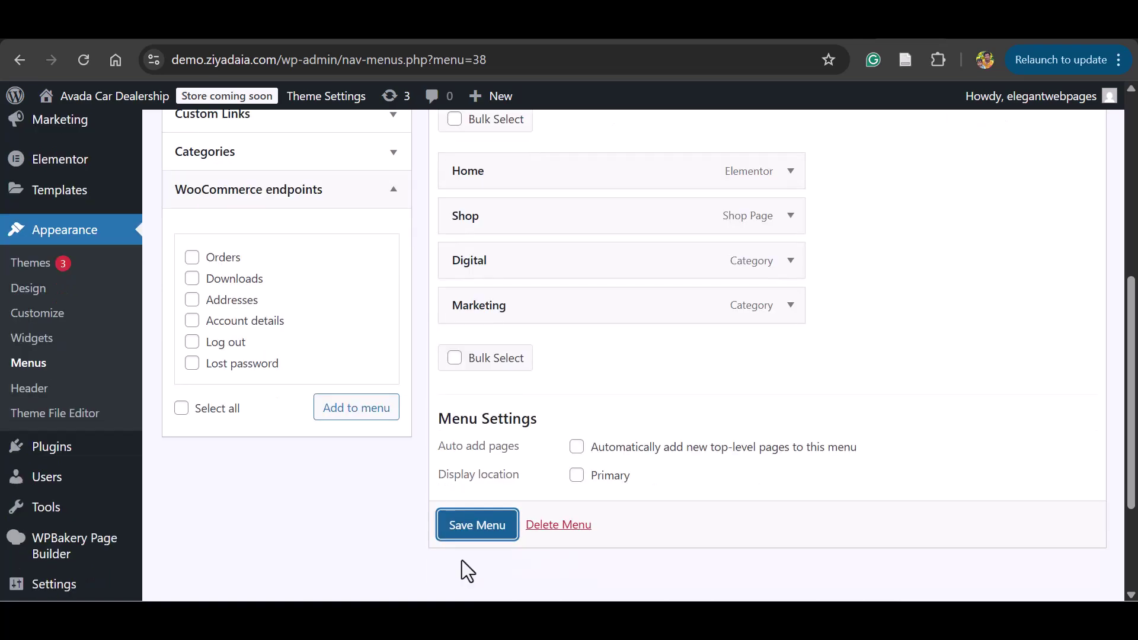
# - Turn on automatic adding of new top-level pages, assign the menu to the Primary display location, and save it
pyautogui.scroll(-2, 772, 360)
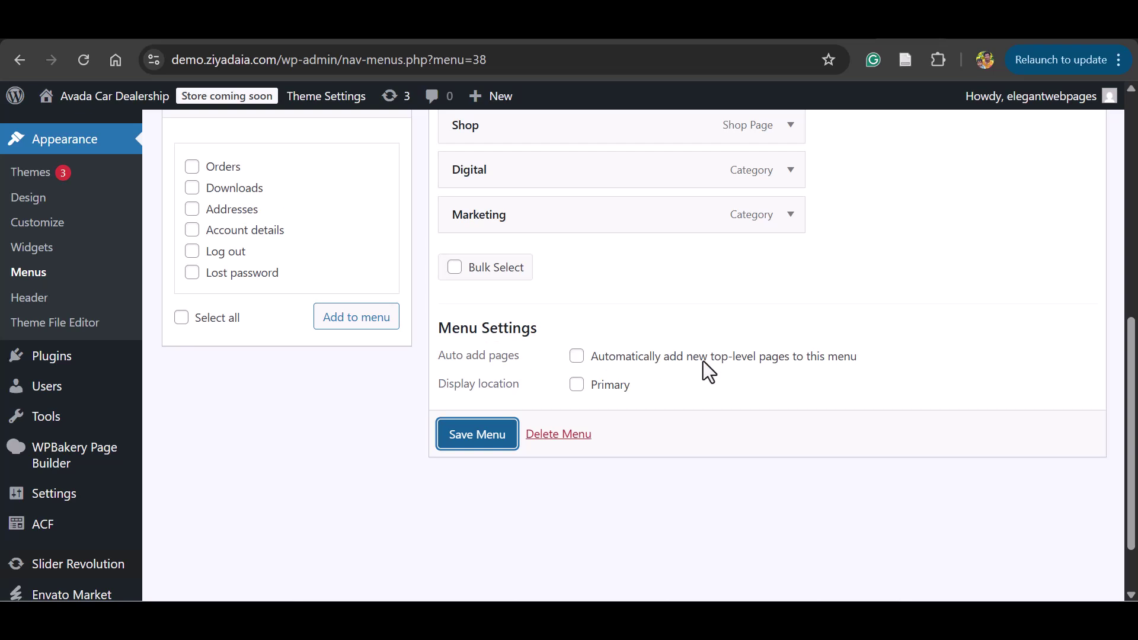
pyautogui.click(577, 355)
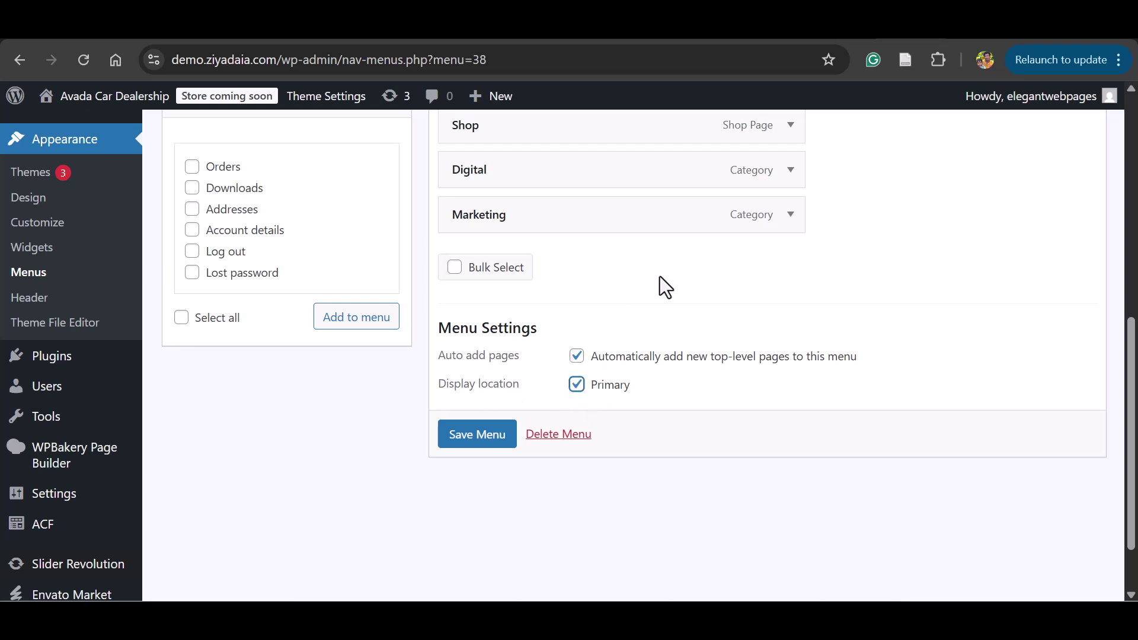
pyautogui.click(495, 434)
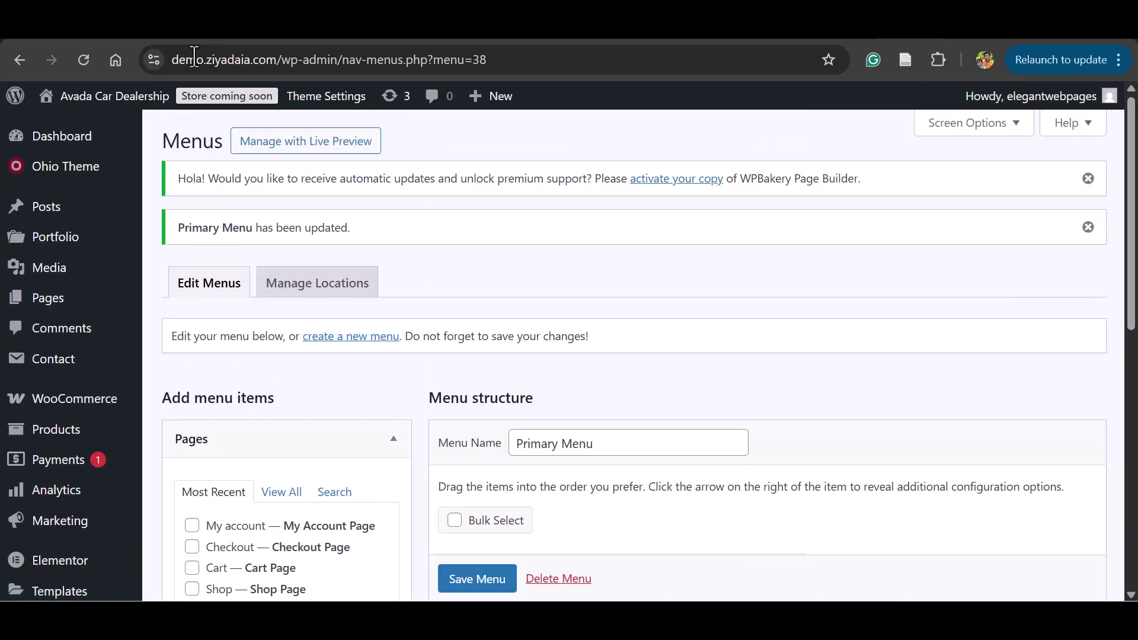
# - Load the site's front page at demo.ziyadaia.com and review its navigation menu and content
pyautogui.moveTo(276, 60); pyautogui.dragTo(172, 60)
pyautogui.press('Return')
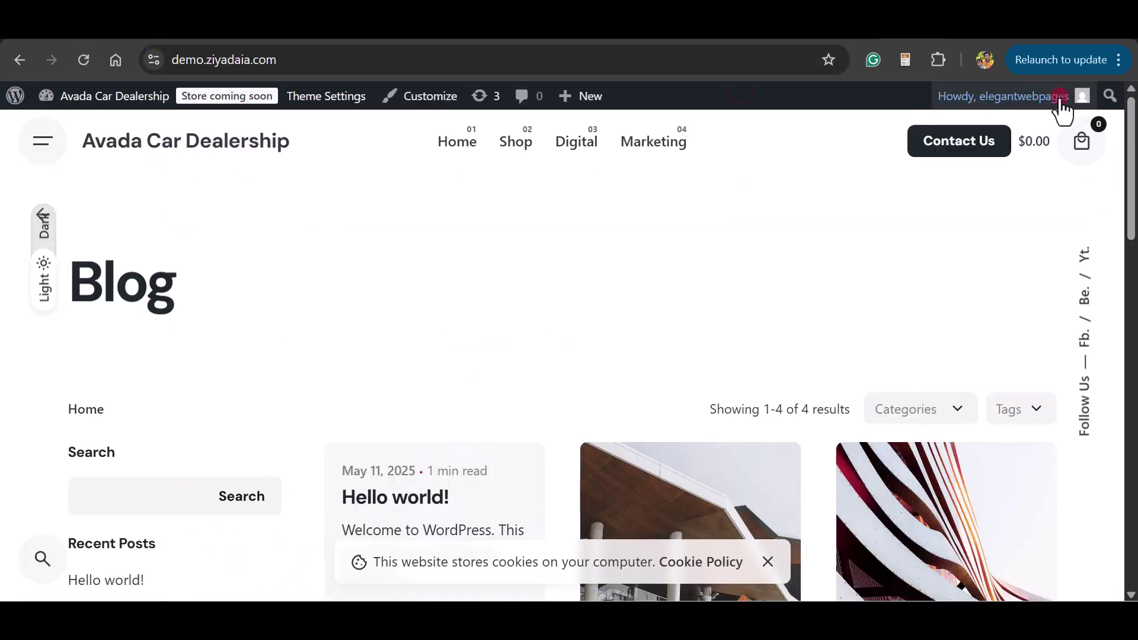
pyautogui.scroll(-20, 569, 356)
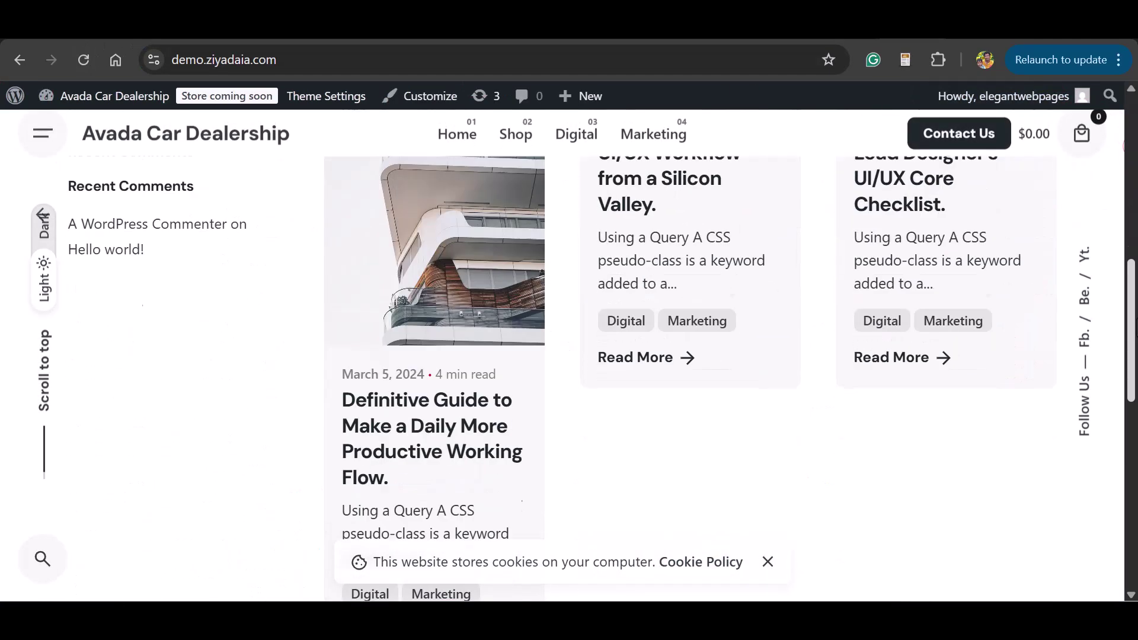
pyautogui.scroll(20, 569, 356)
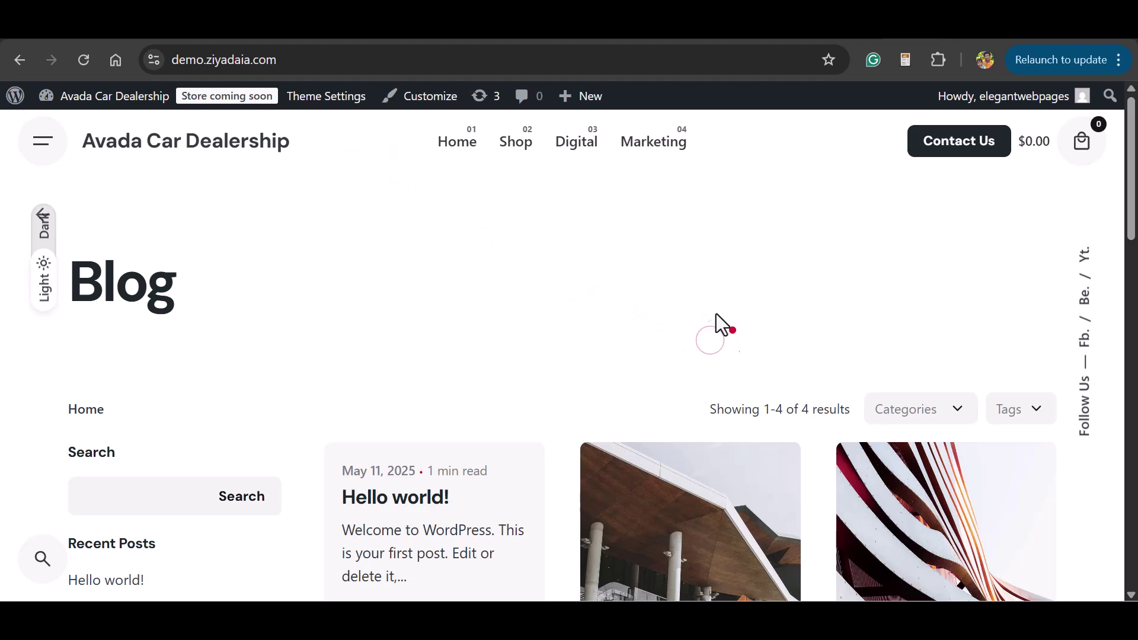
# - In the Reading settings, make the homepage a static page using Demo 2: Design Bureau, and save the changes
pyautogui.moveTo(83, 98)
pyautogui.click(67, 133)
pyautogui.moveTo(45, 422)
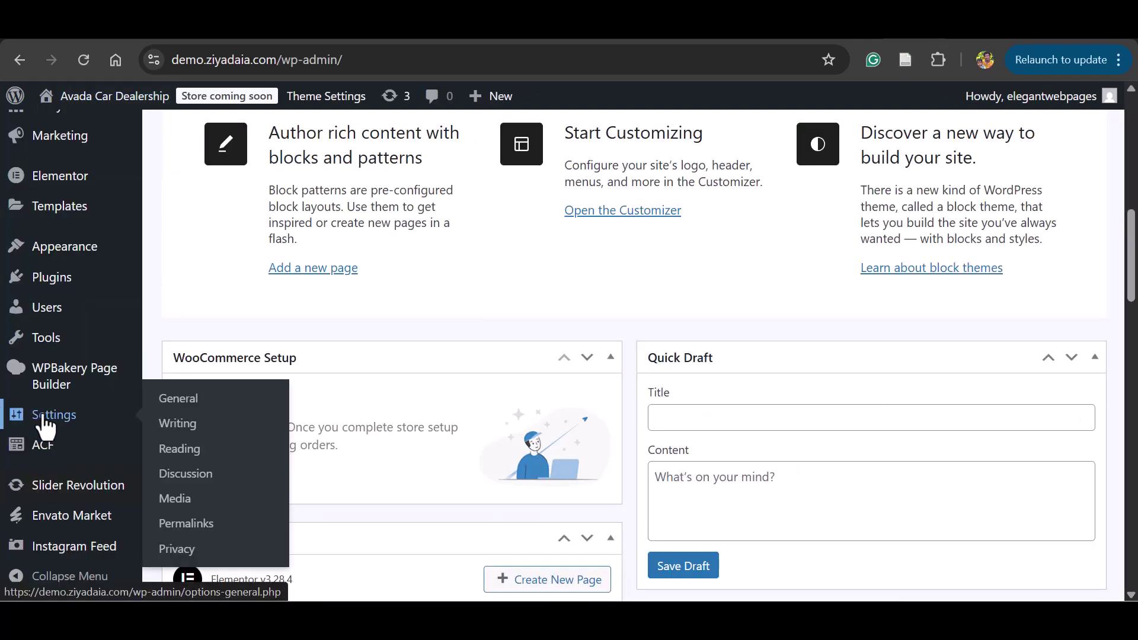
pyautogui.click(172, 451)
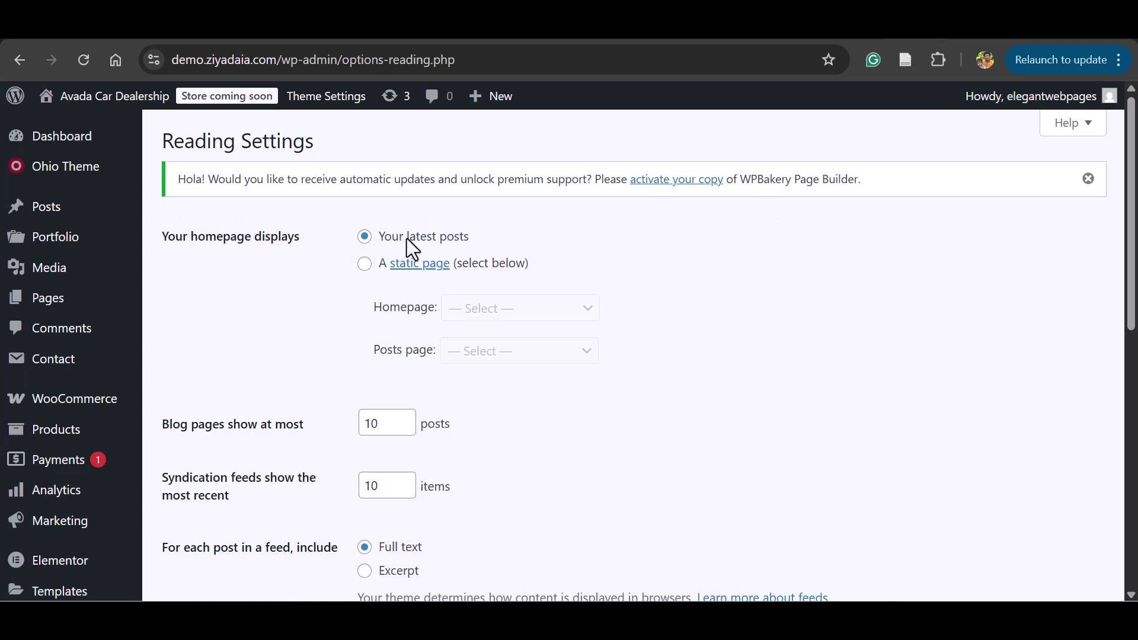
pyautogui.scroll(-1, 1043, 240)
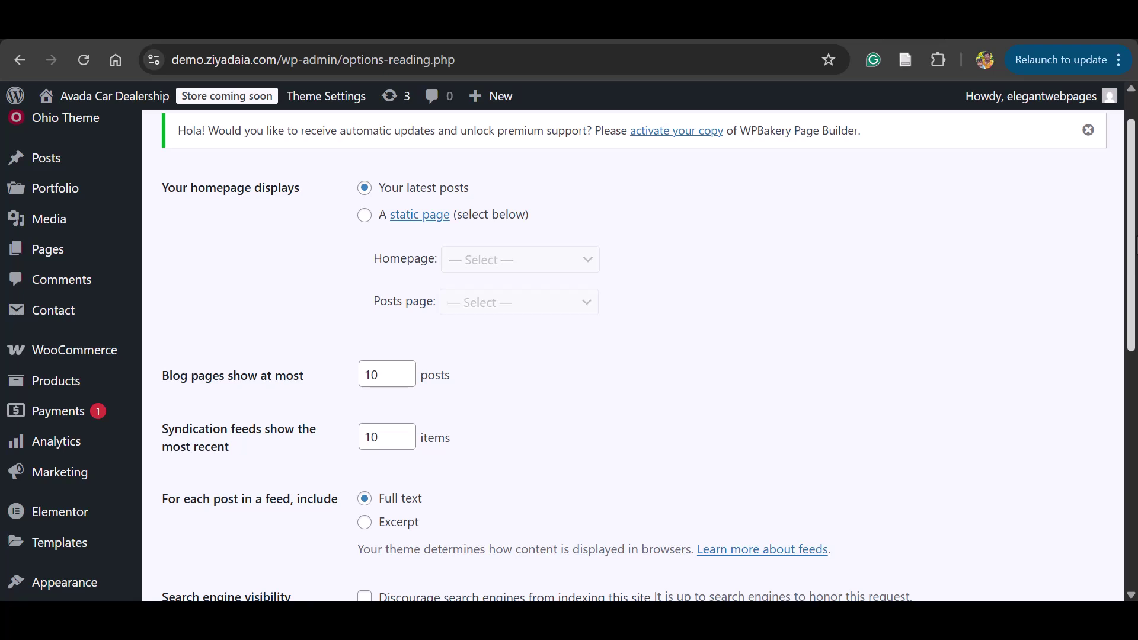
pyautogui.click(362, 216)
pyautogui.click(569, 269)
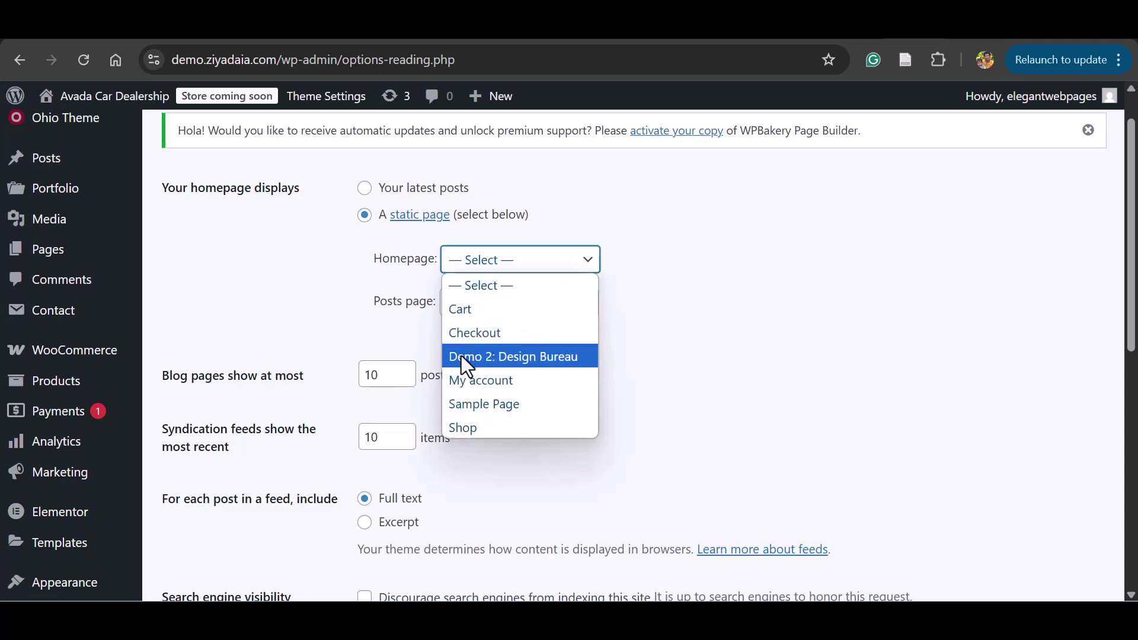
pyautogui.click(507, 362)
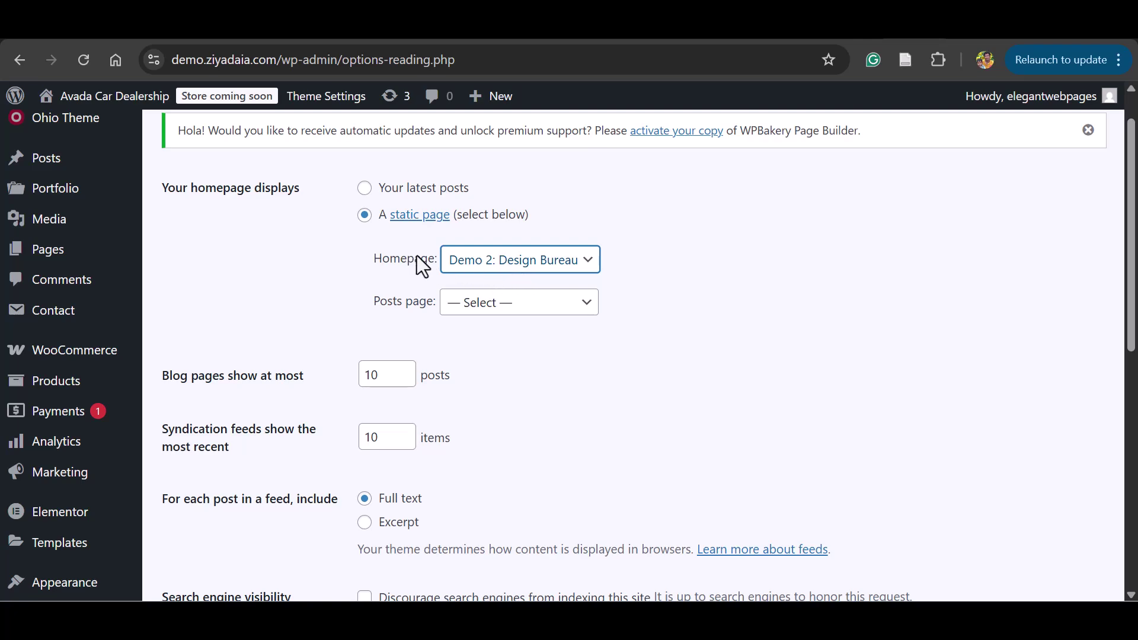
pyautogui.scroll(-5, 417, 254)
pyautogui.click(201, 364)
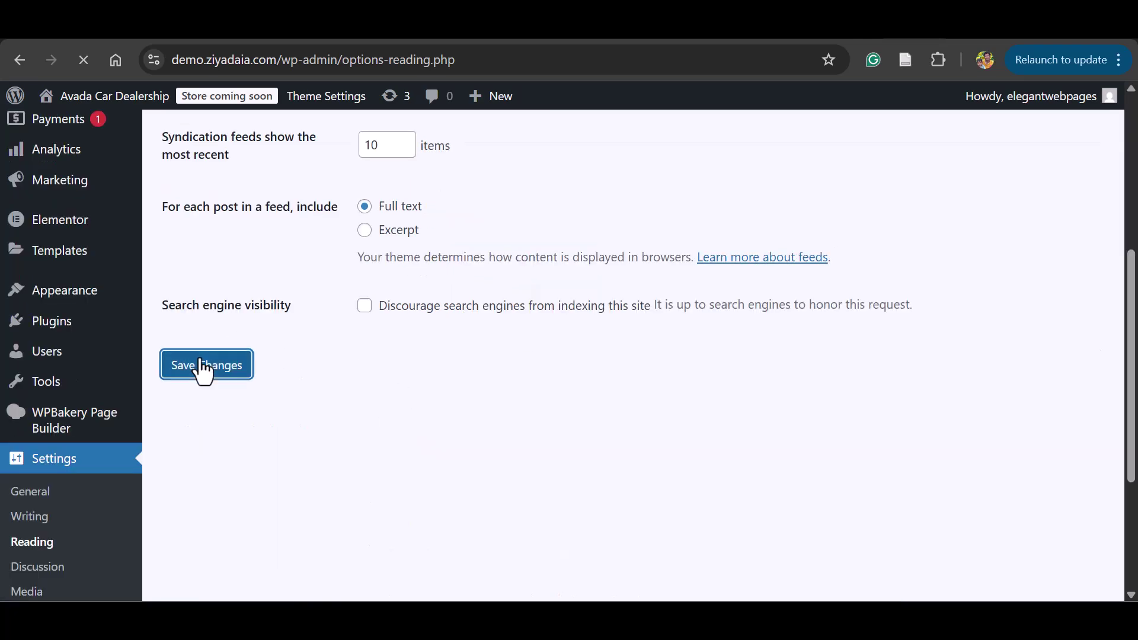
pyautogui.hotkey('ctrl', 't')
pyautogui.write('https://demo.ziyadaia.com')
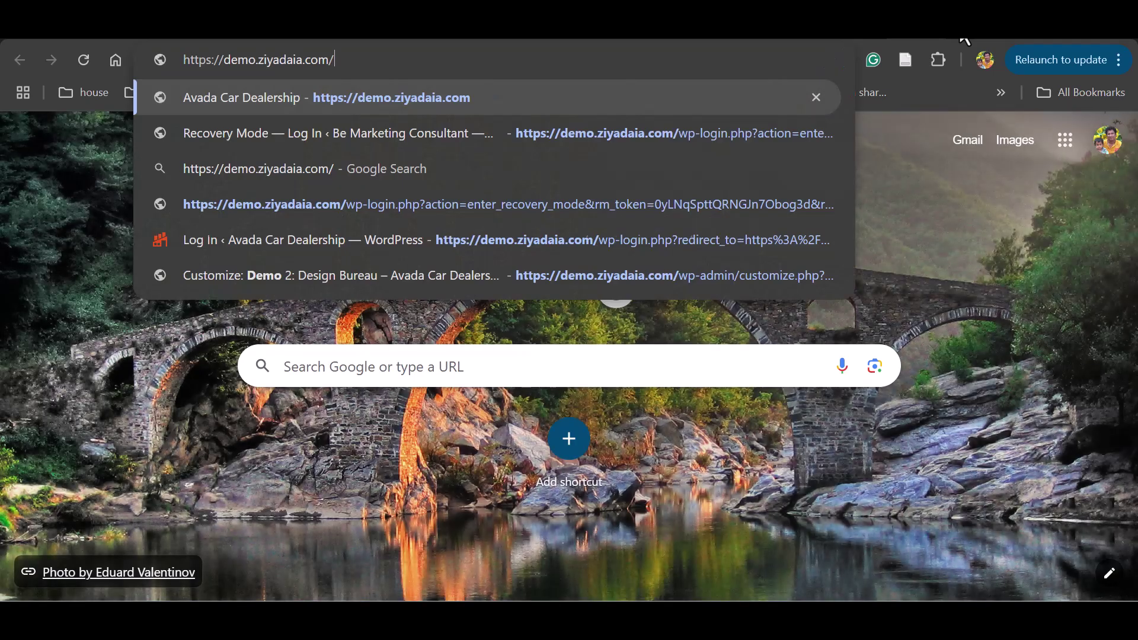
pyautogui.press('Return')
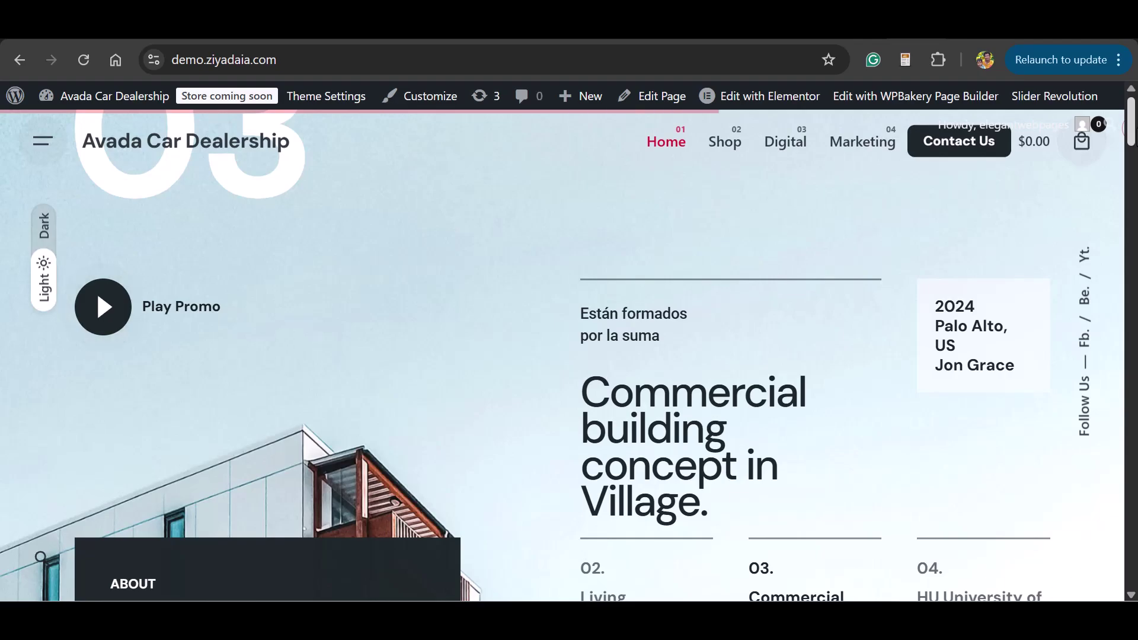
pyautogui.moveTo(1131, 122)
pyautogui.mouseDown()
pyautogui.moveTo(1131, 525)
pyautogui.moveTo(1130, 125)
pyautogui.mouseUp()
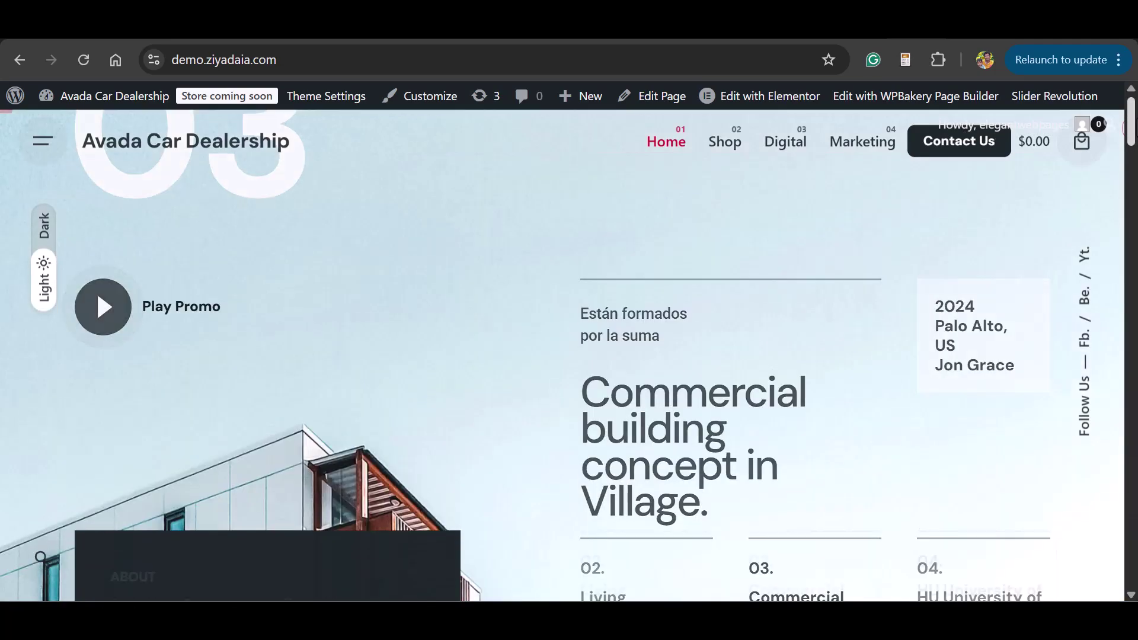
pyautogui.moveTo(1132, 130)
pyautogui.mouseDown()
pyautogui.moveTo(1130, 548)
pyautogui.moveTo(1130, 132)
pyautogui.mouseUp()
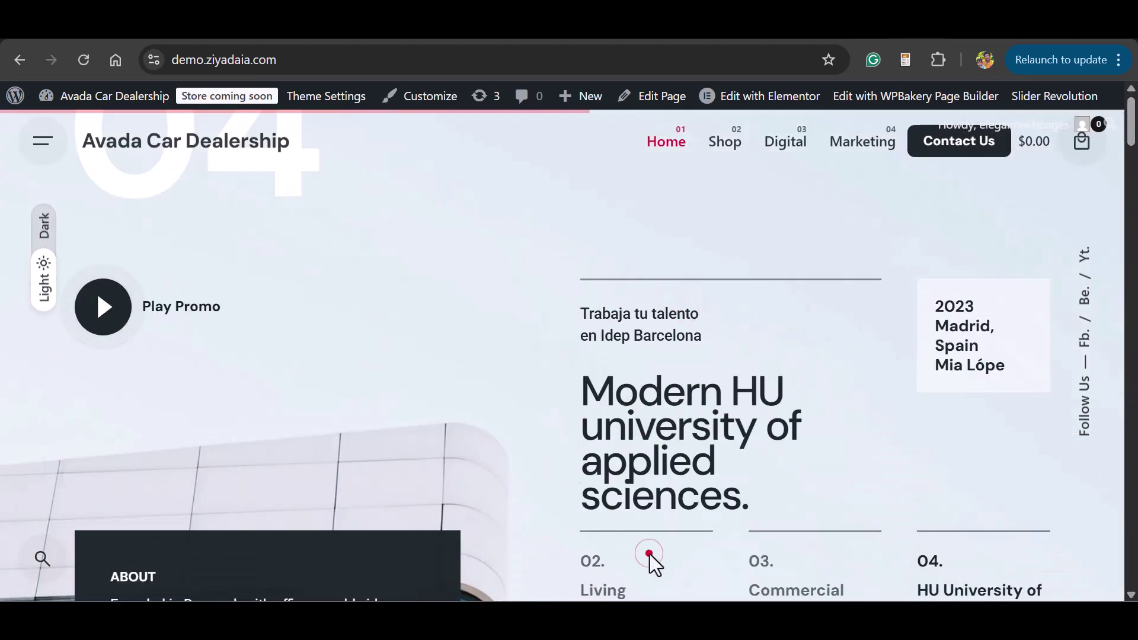
# - Open the homepage in the Elementor editor, skip the AI introduction, and look through the page sections
pyautogui.moveTo(751, 102)
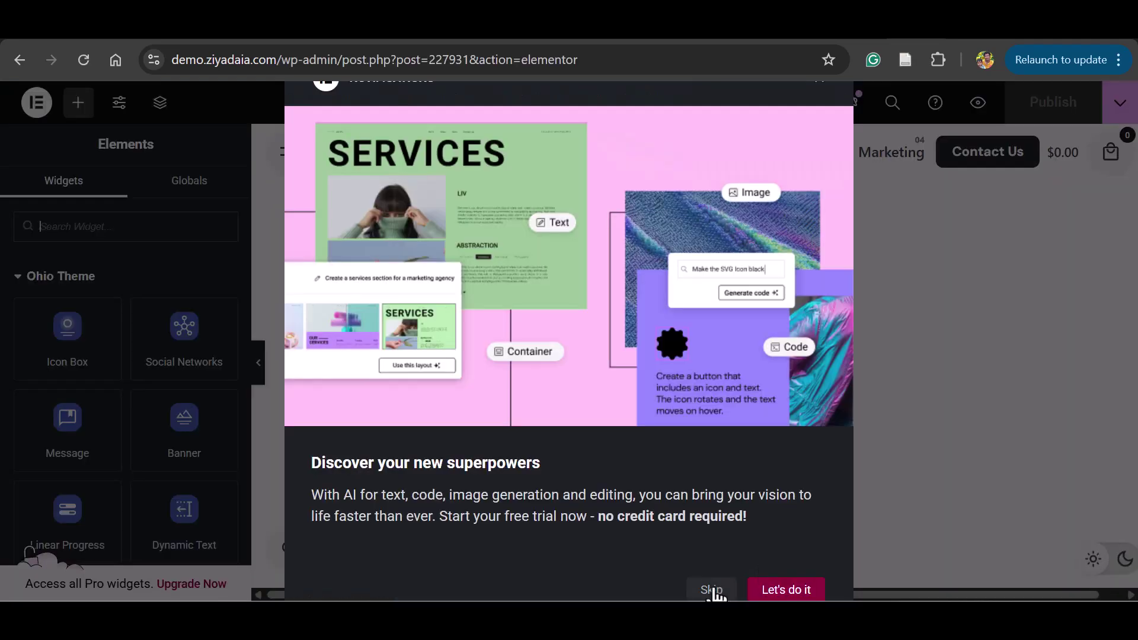
pyautogui.click(714, 590)
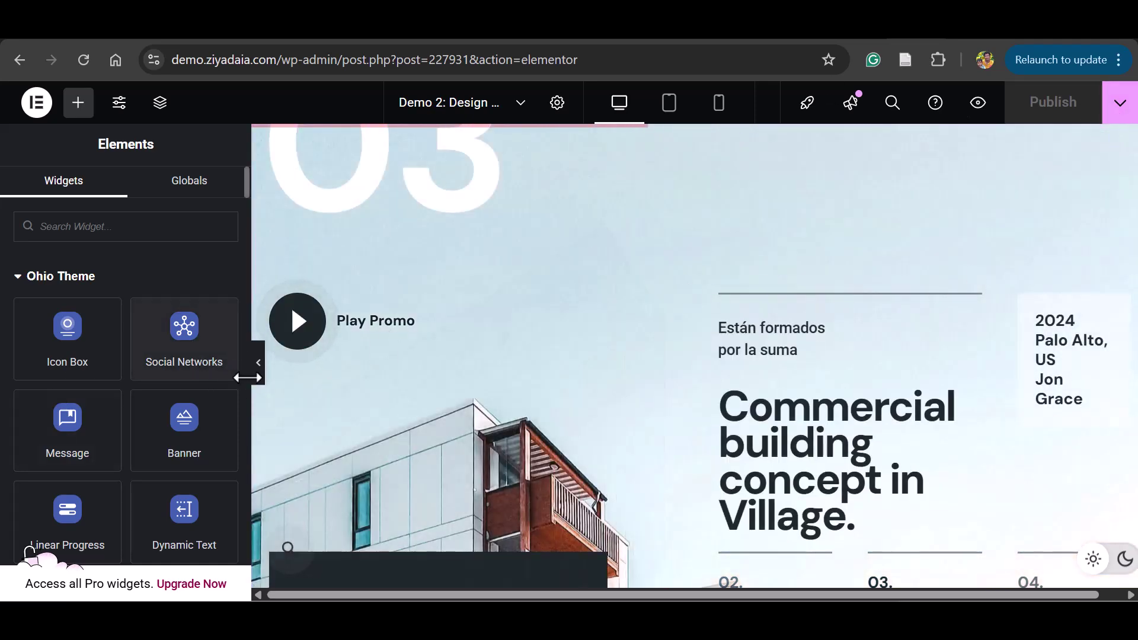
pyautogui.scroll(-8, 711, 296)
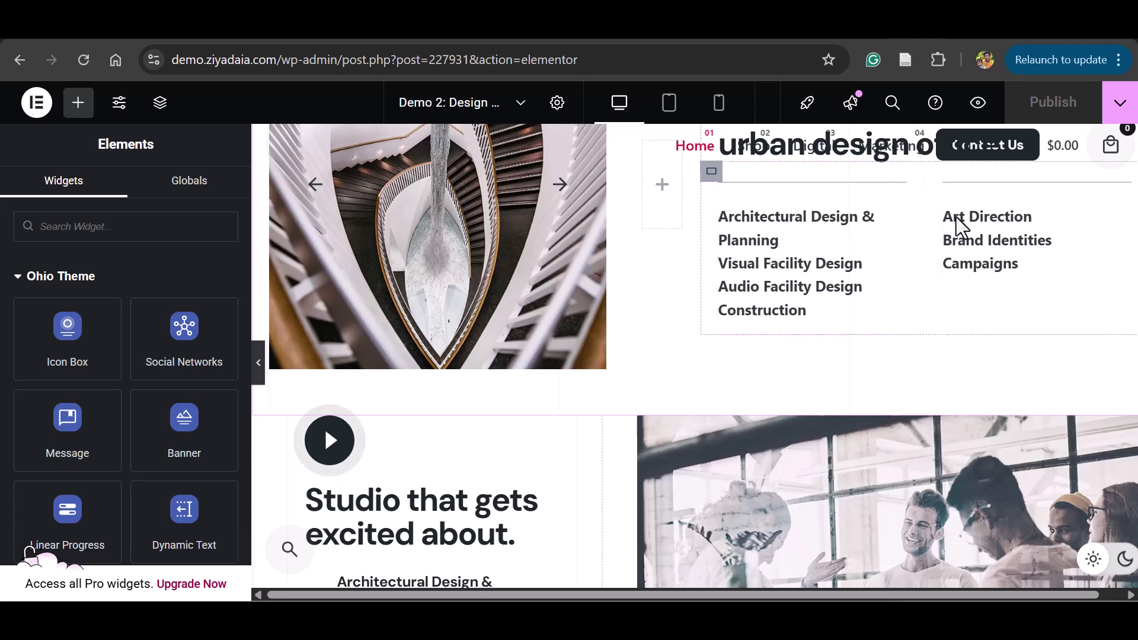